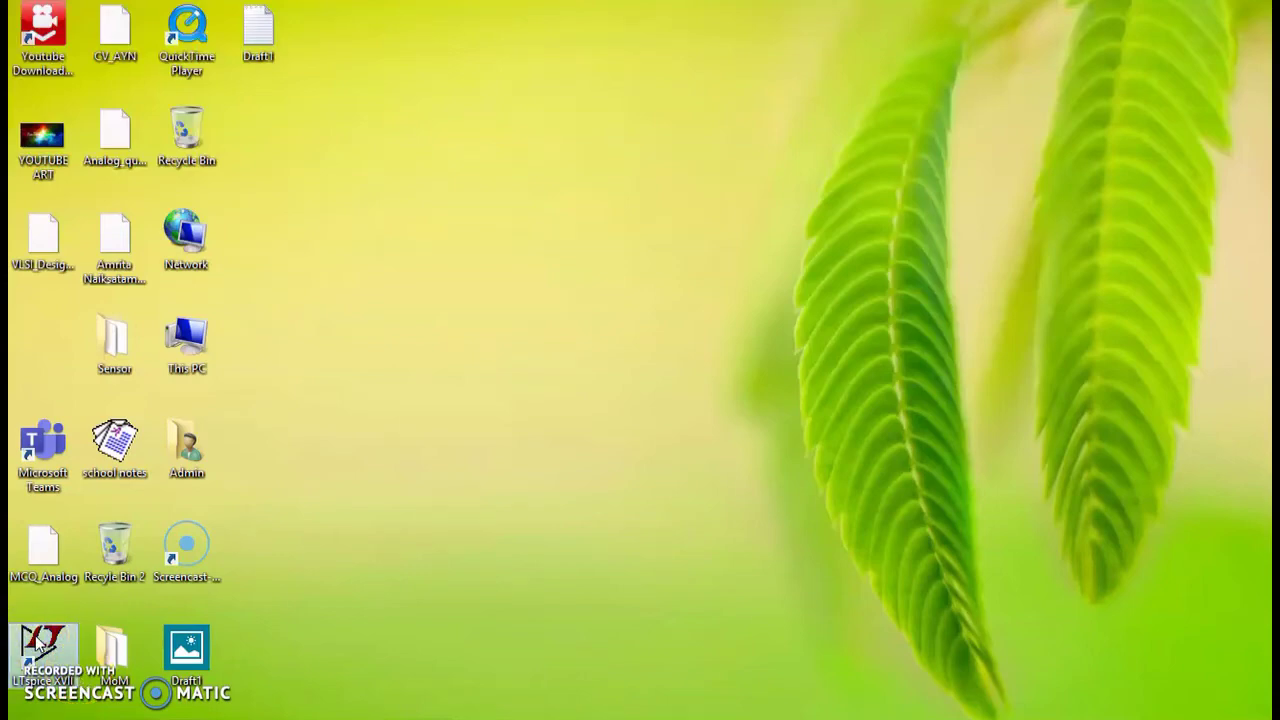
- Launch LTspice XVII and start a new blank schematic, Draft1.asc
double_click(35, 640)
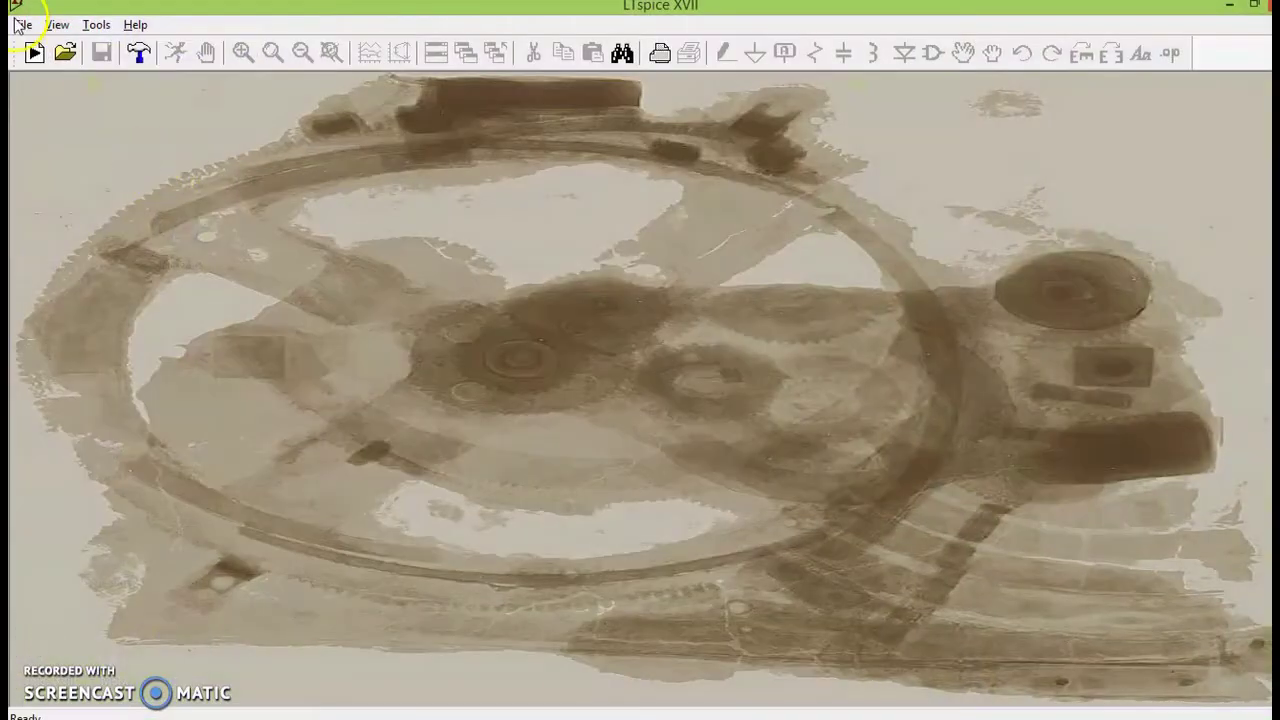
left_click(16, 22)
left_click(44, 48)
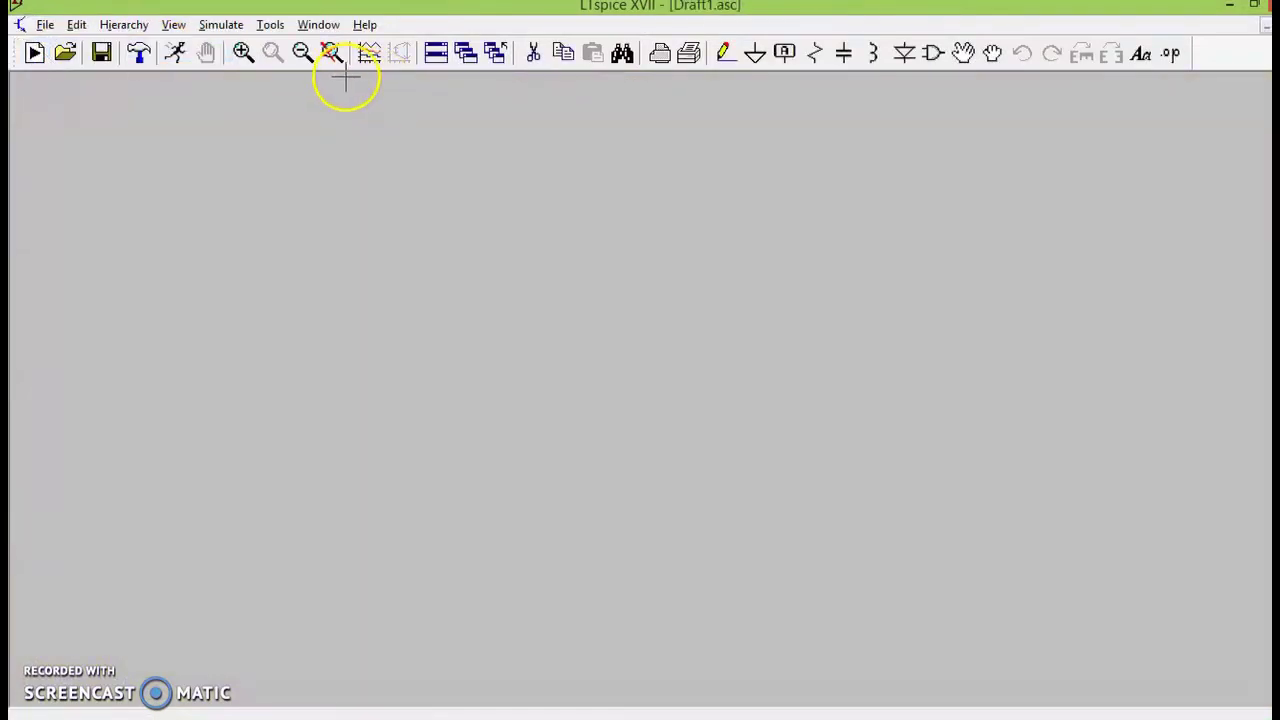
- Place an NPN transistor Q1 in the middle of the schematic
key("F2")
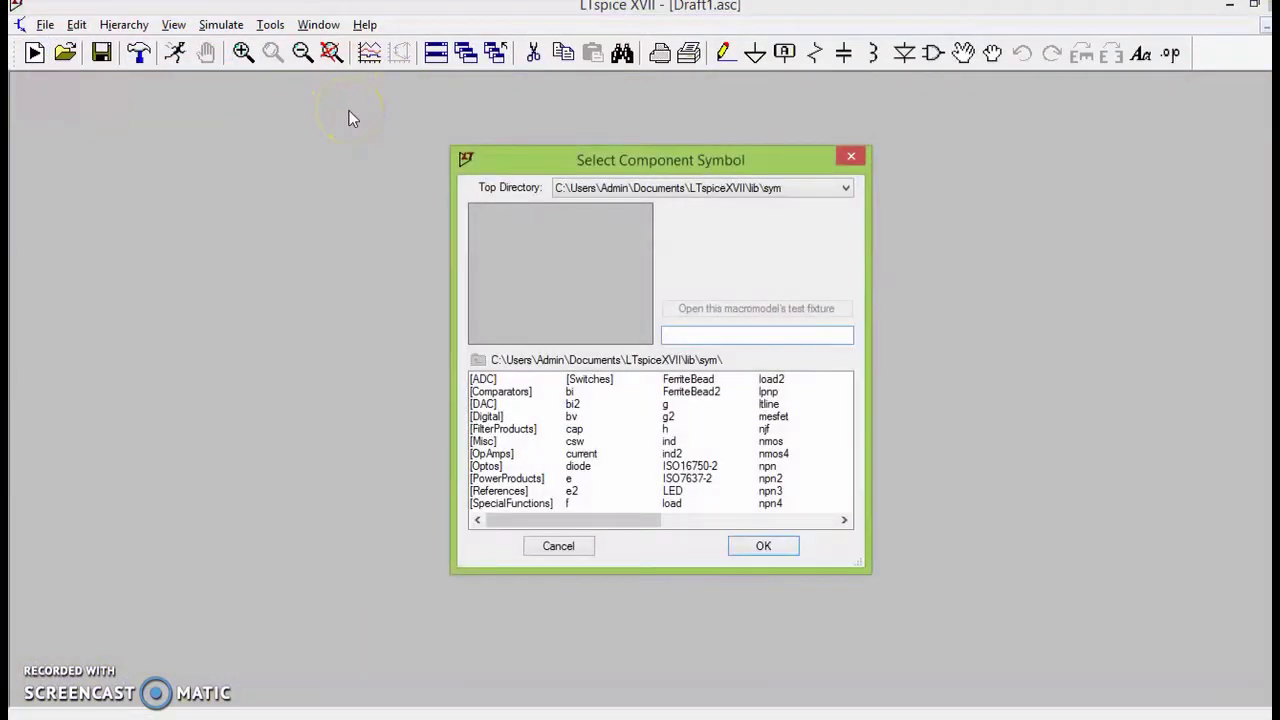
type("npn")
key("Return")
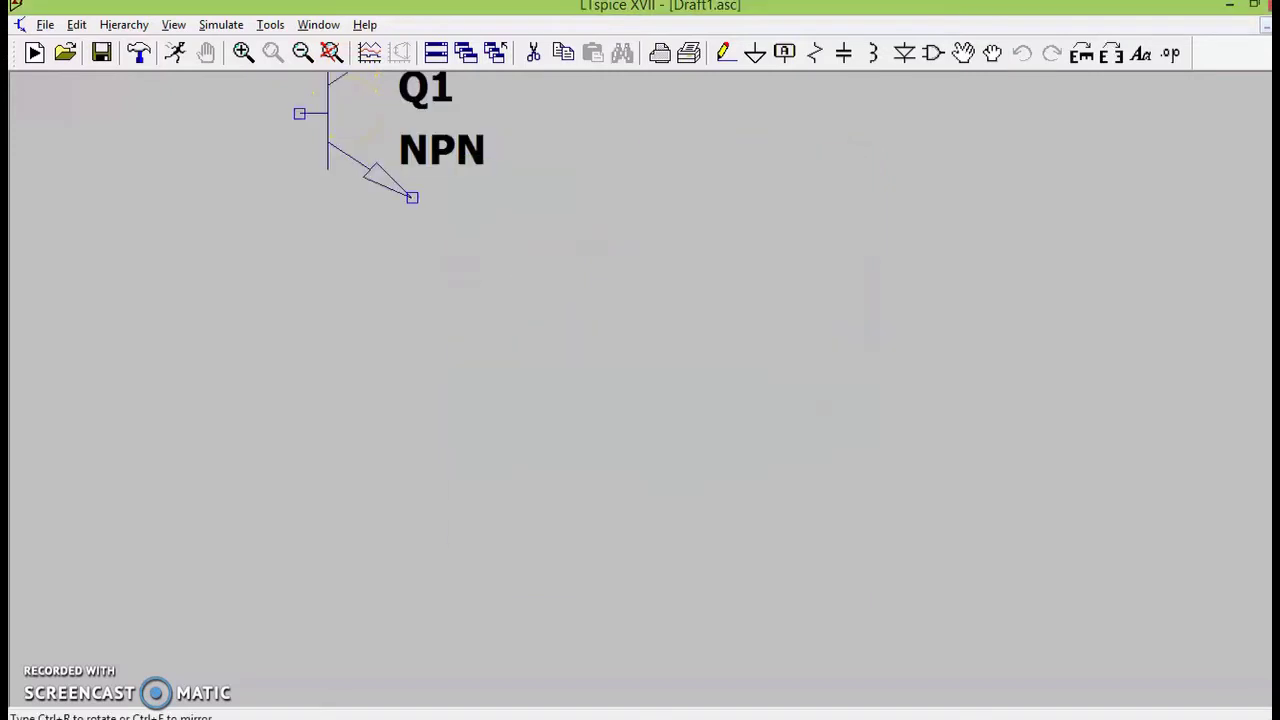
left_click(516, 342)
key("Escape")
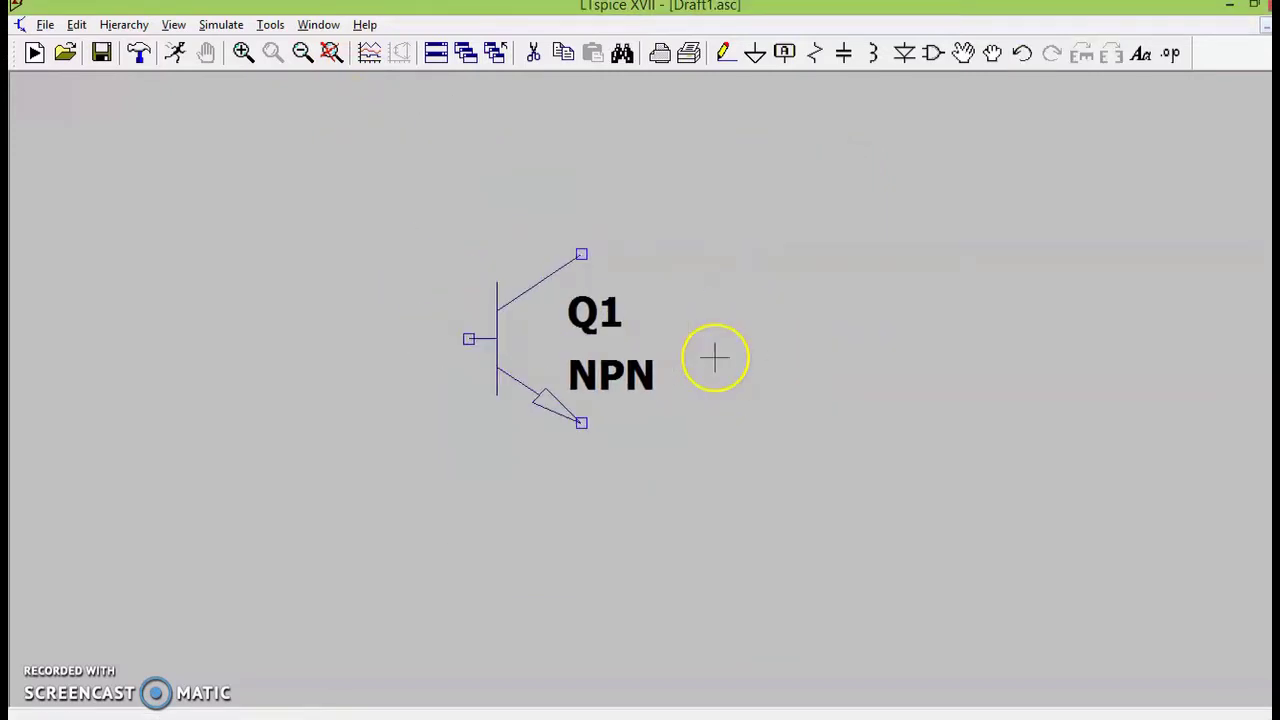
- Place battery V1 left of Q1 and battery V2 on the right, then grab Q1 to reposition it
key("F2")
type("B")
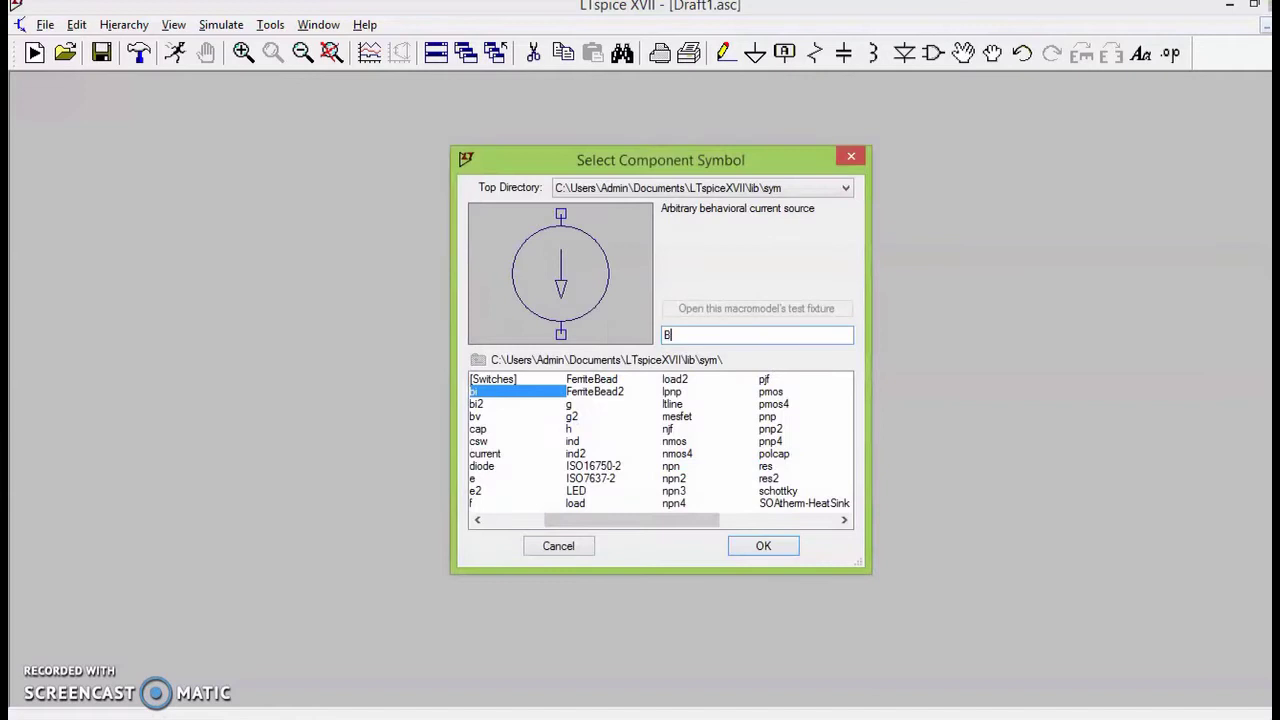
type("ATTER")
key("Return")
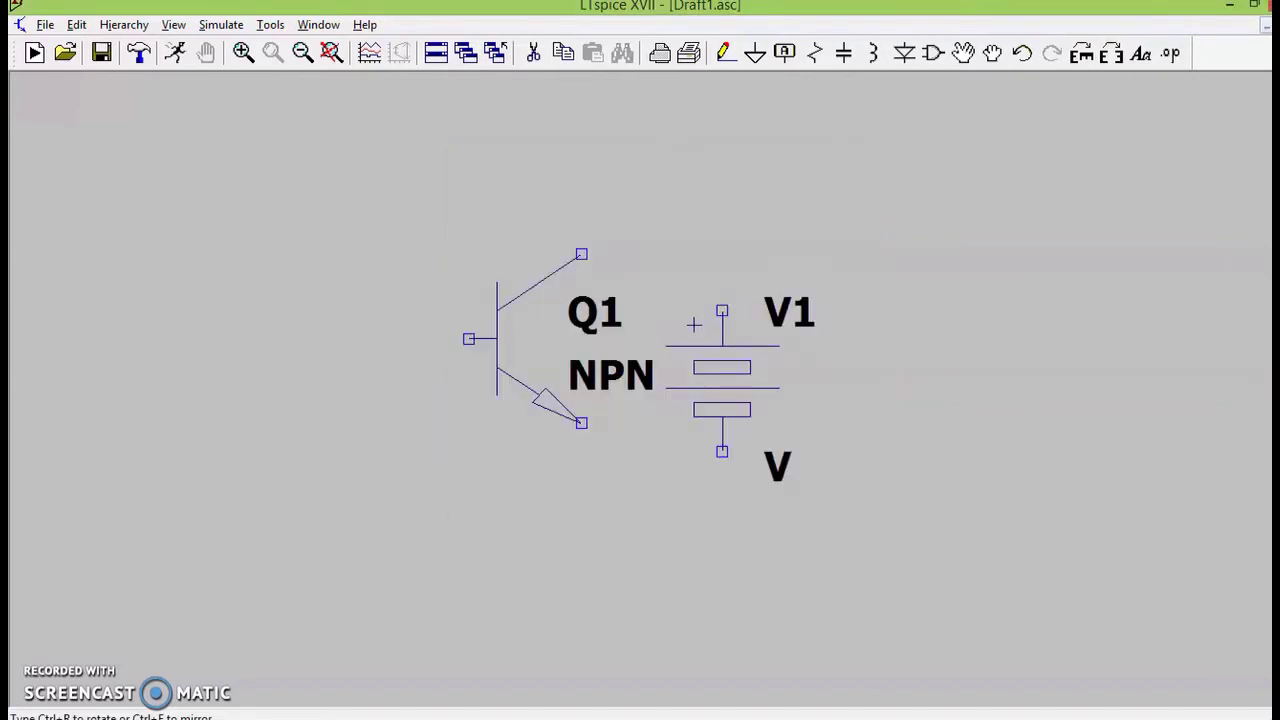
left_click(384, 448)
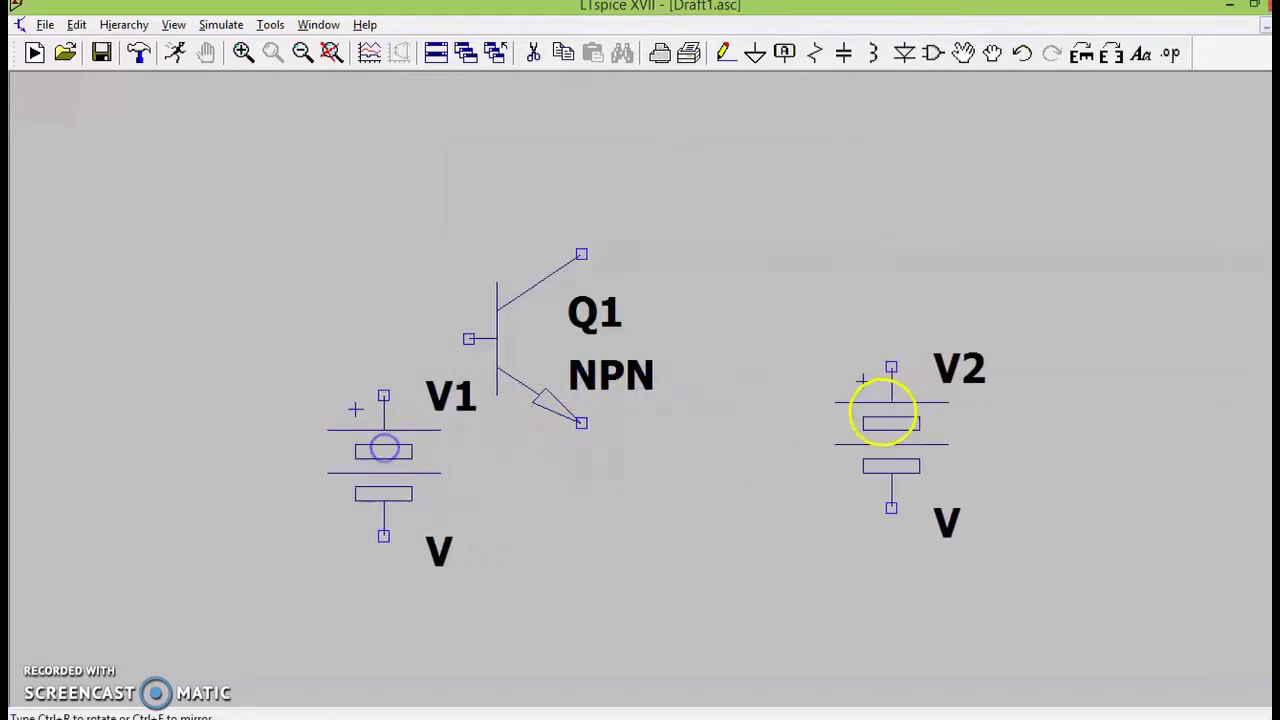
left_click(749, 437)
key("Escape")
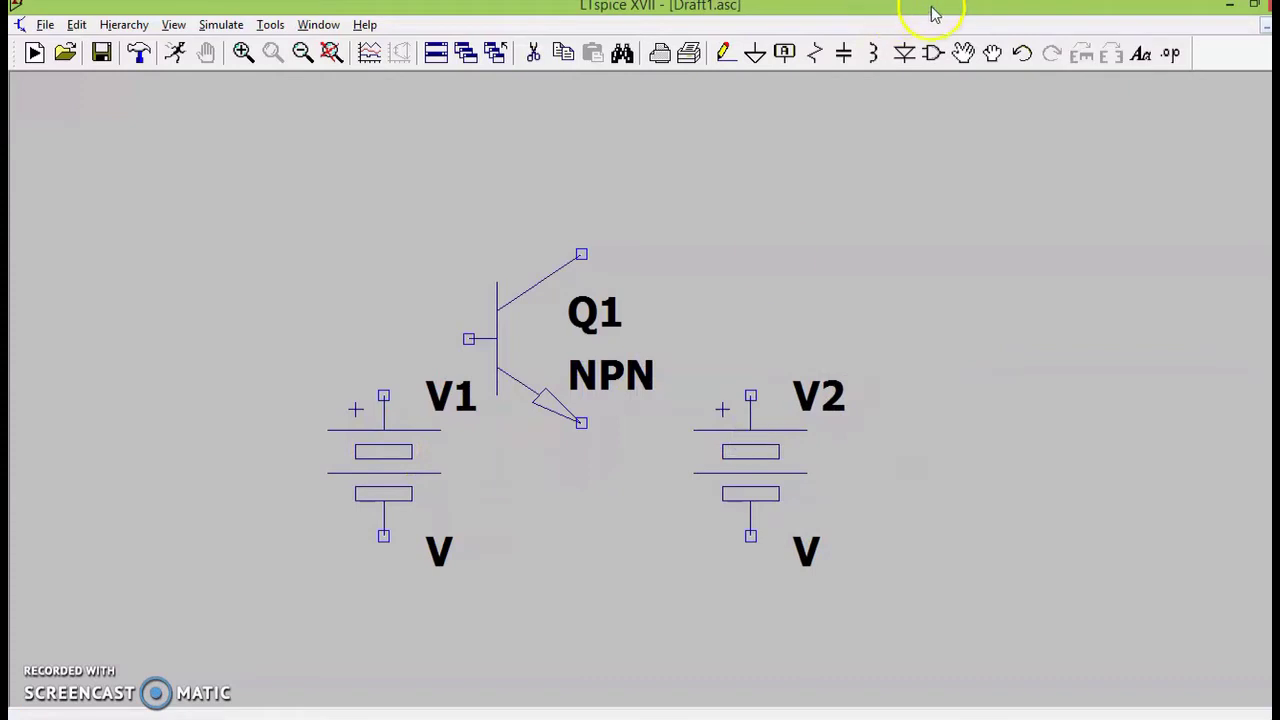
left_click(963, 53)
left_click(542, 405)
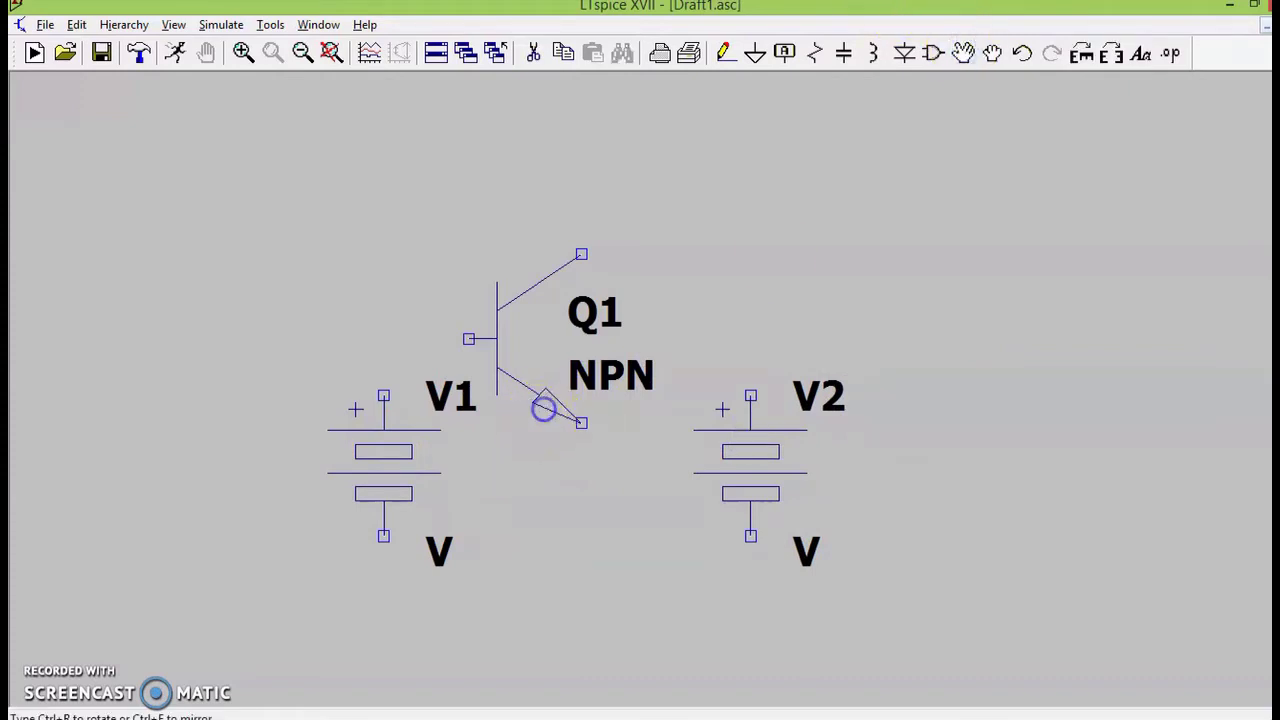
- Rotate and mirror Q1 so its emitter faces left, centered between V1 and V2
key("ctrl+r")
key("ctrl+r")
key("ctrl+r")
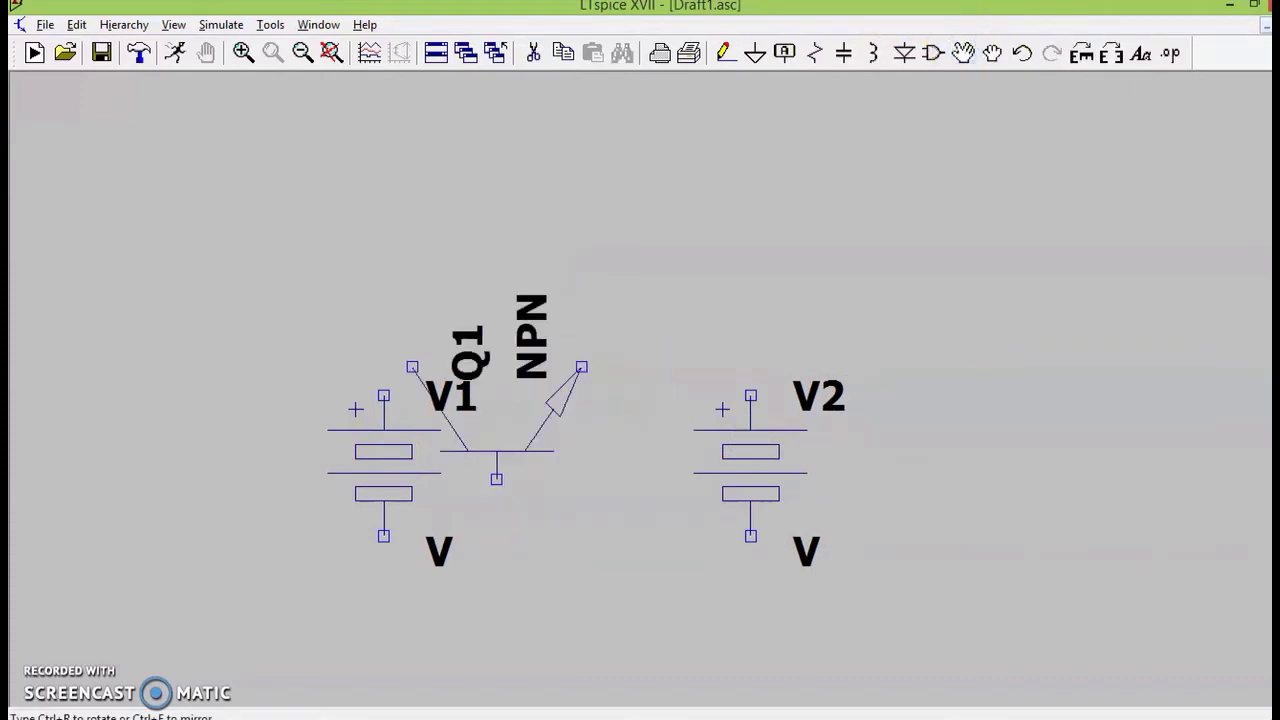
left_click(627, 348)
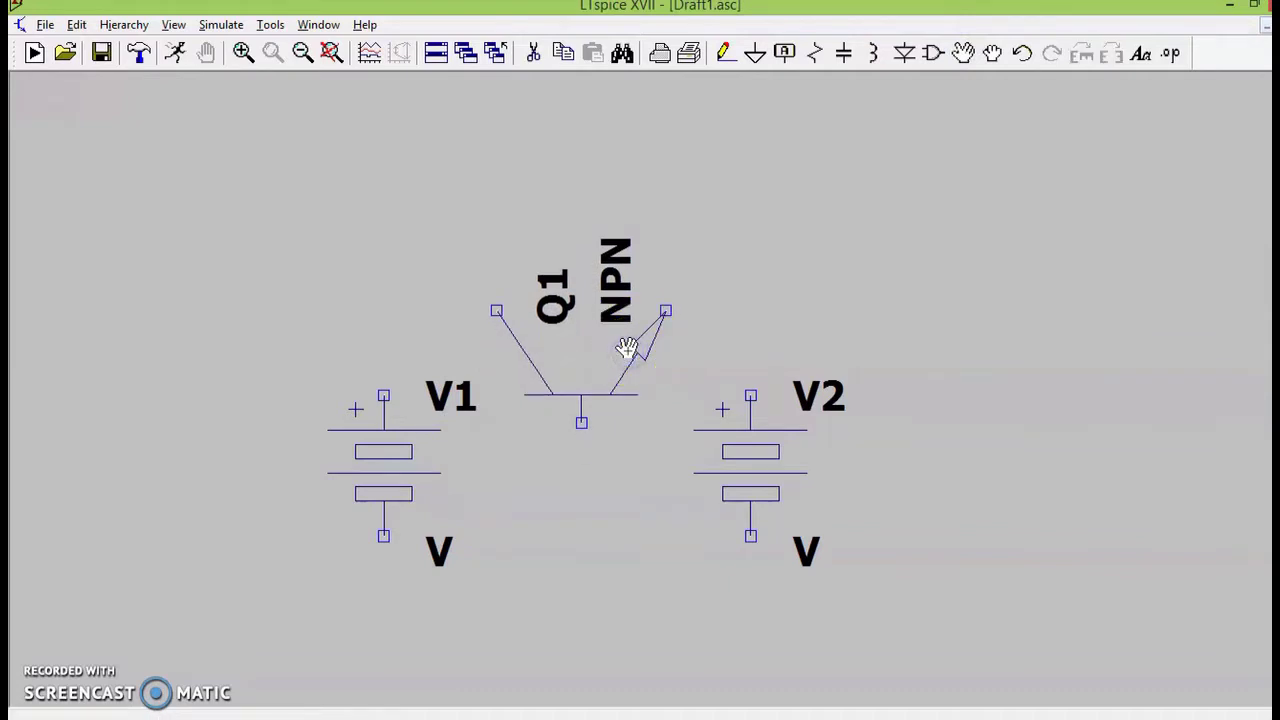
left_click(600, 398)
key("ctrl+e")
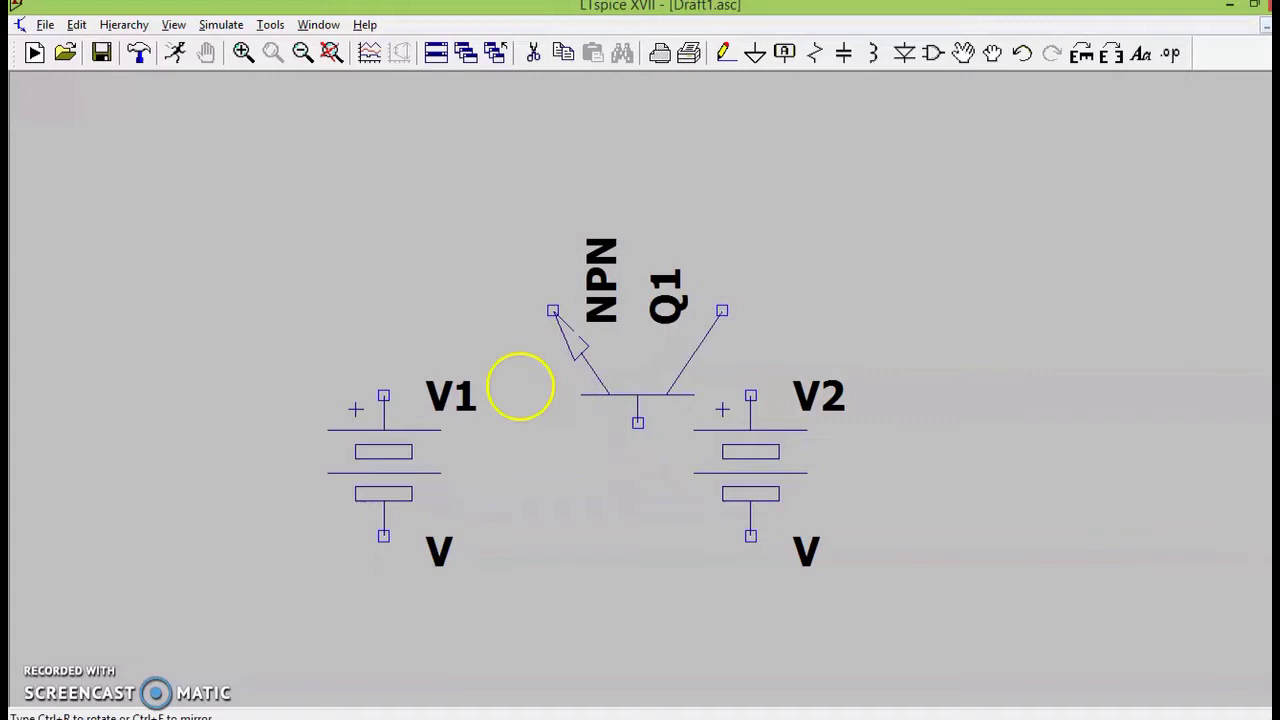
left_click(543, 374)
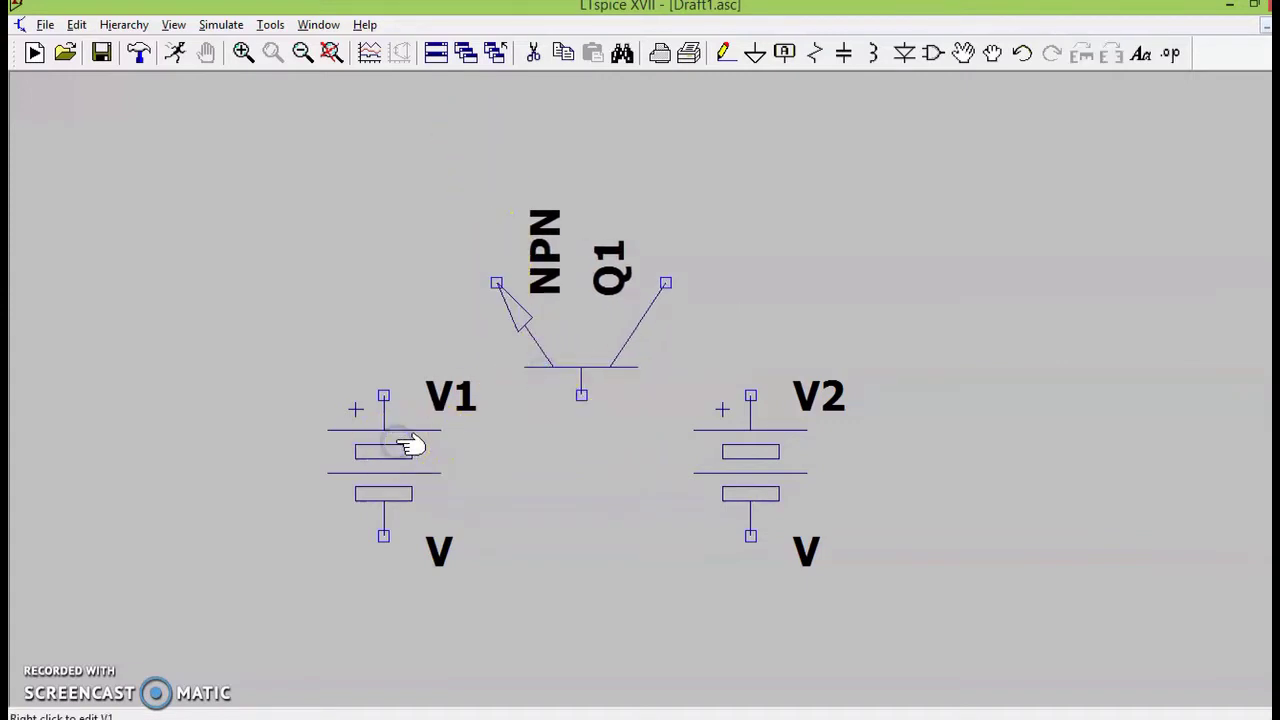
- Rename the left battery to VEE and set its value to 5
right_click(448, 402)
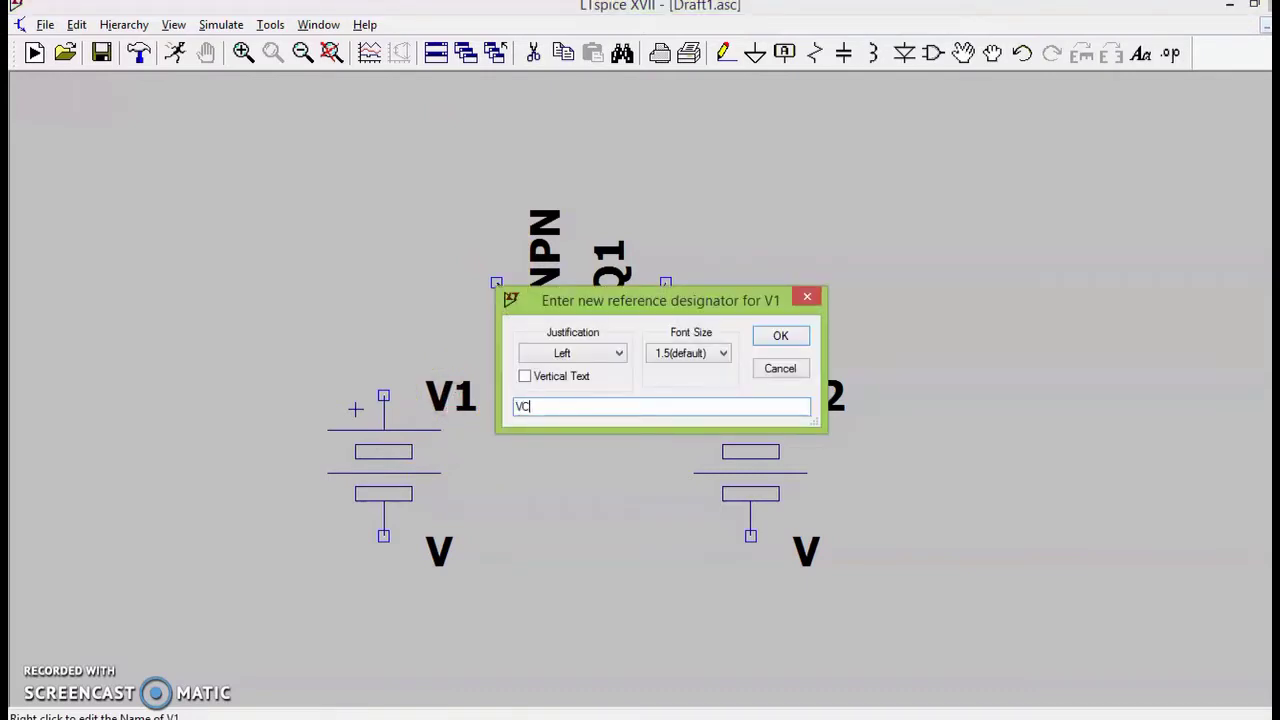
left_click(780, 335)
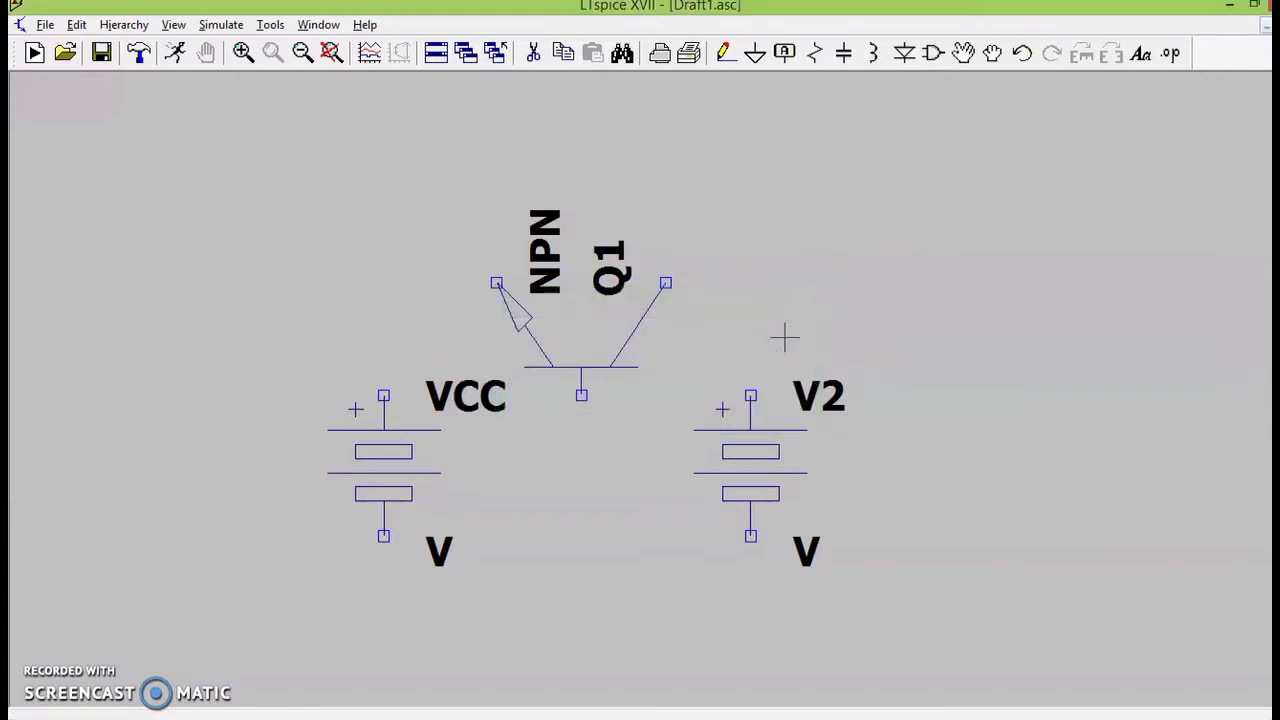
right_click(457, 405)
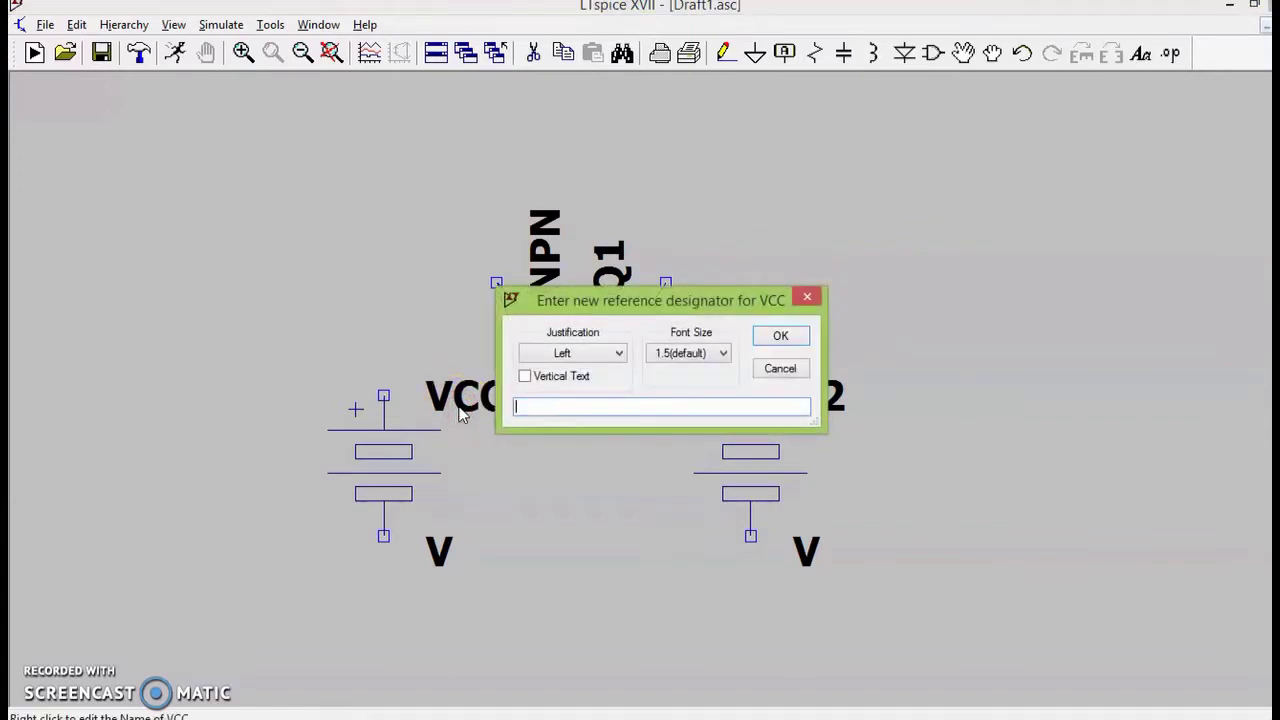
type("VEE")
left_click(789, 343)
right_click(433, 556)
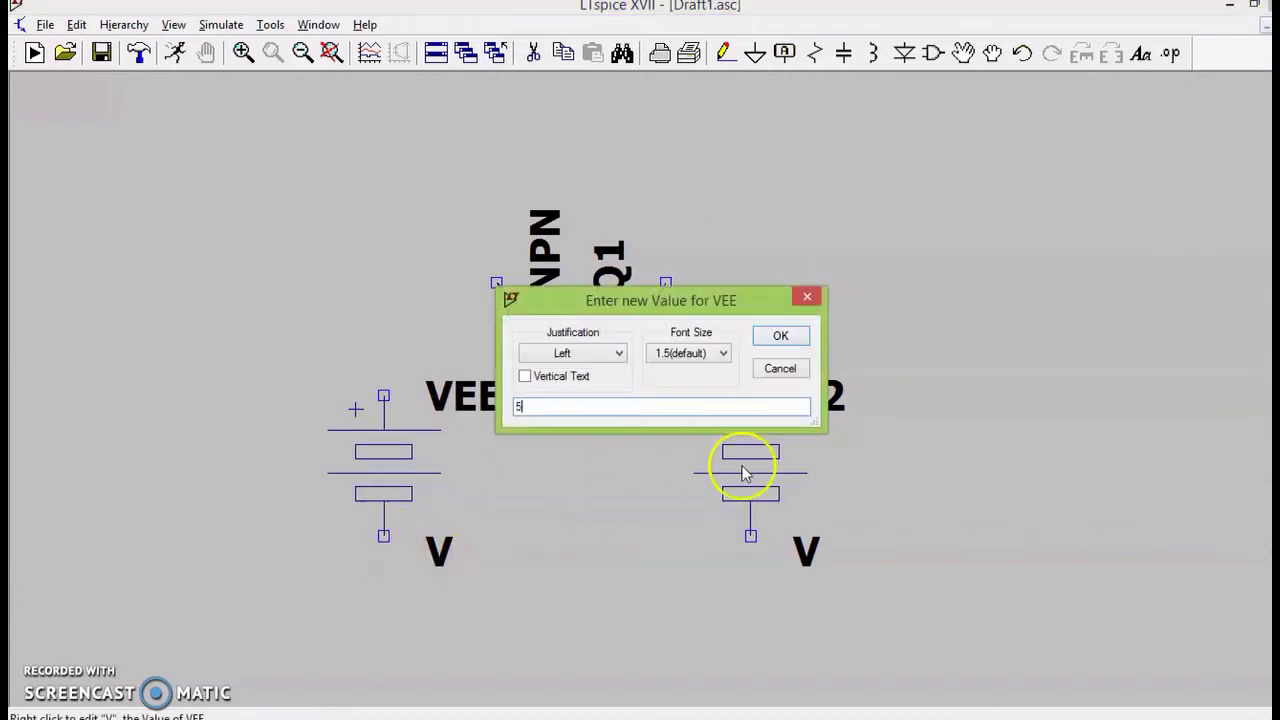
left_click(780, 336)
- Rename the right battery to VCC and set its value to 10
right_click(820, 394)
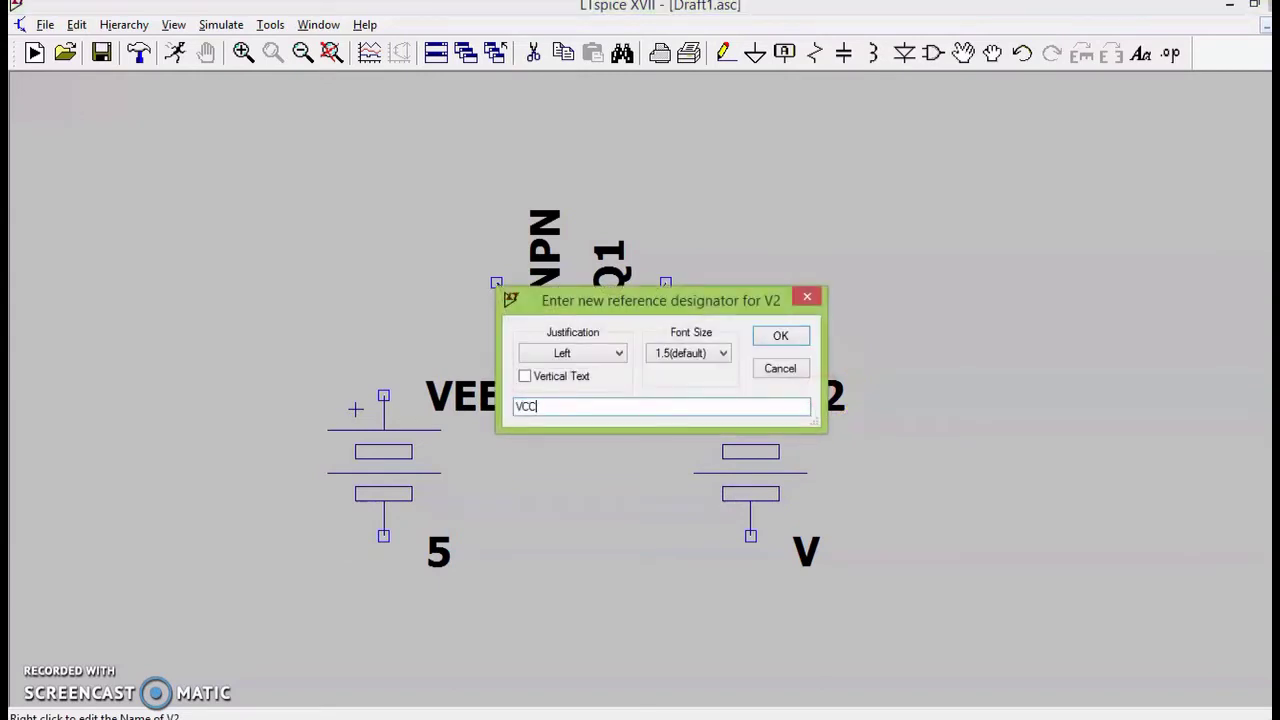
left_click(780, 336)
right_click(808, 556)
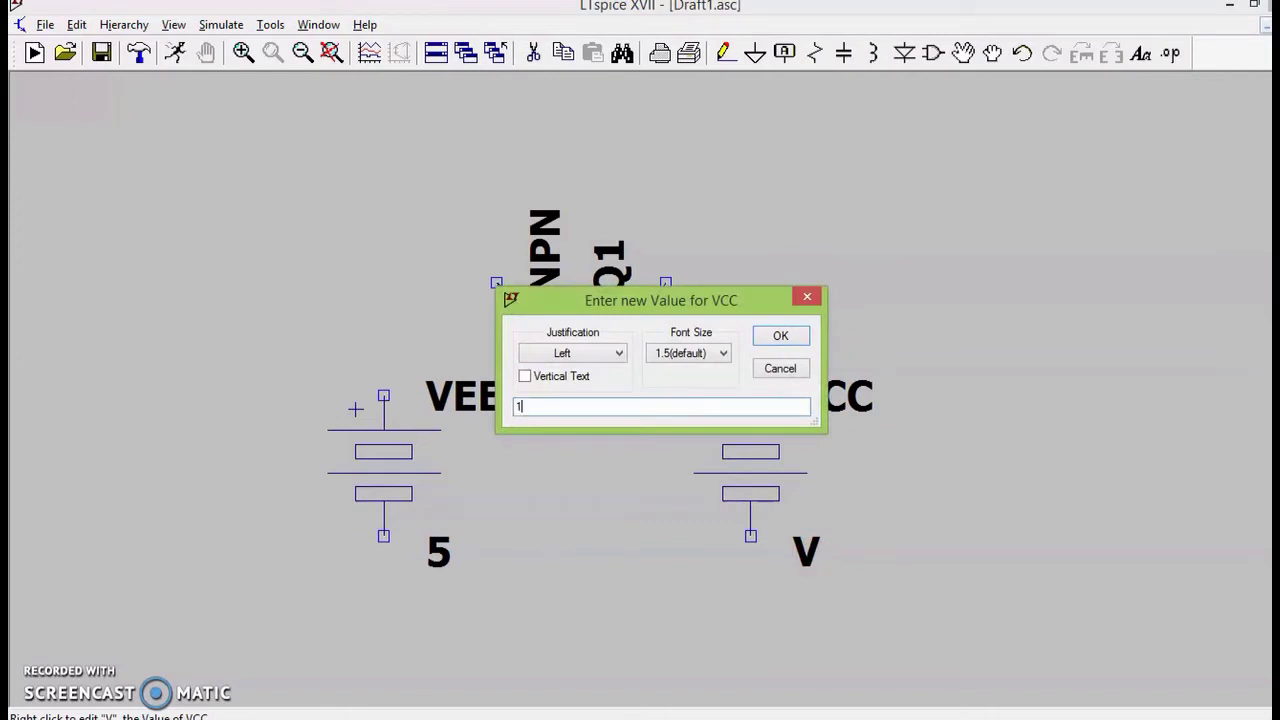
left_click(780, 336)
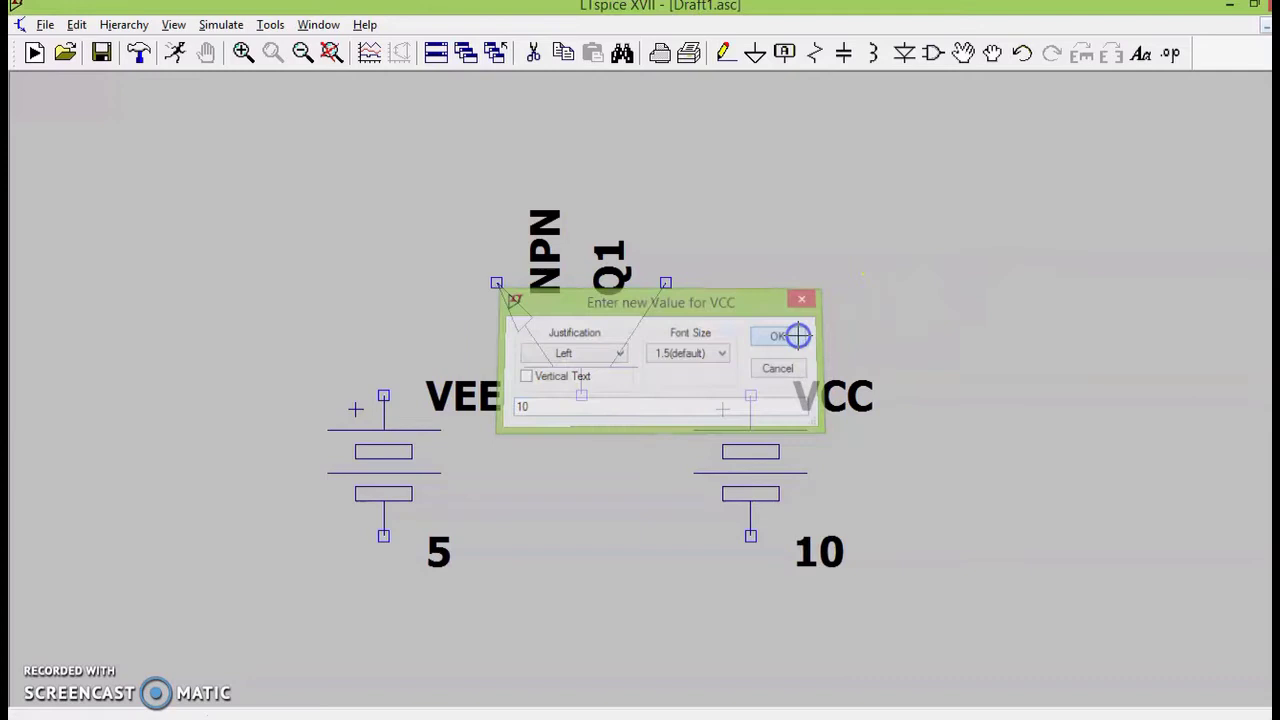
left_click(752, 52)
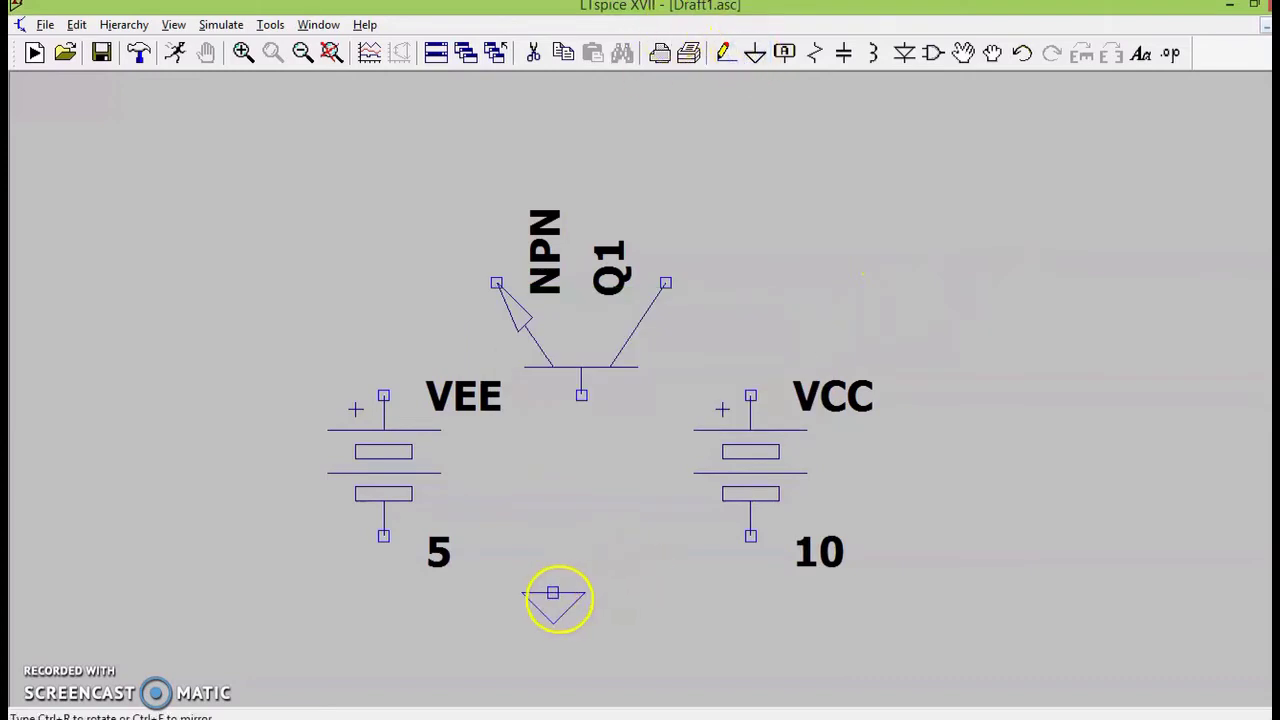
- Drop a ground below Q1 and move the VEE and 5 labels left of their battery
left_click(555, 597)
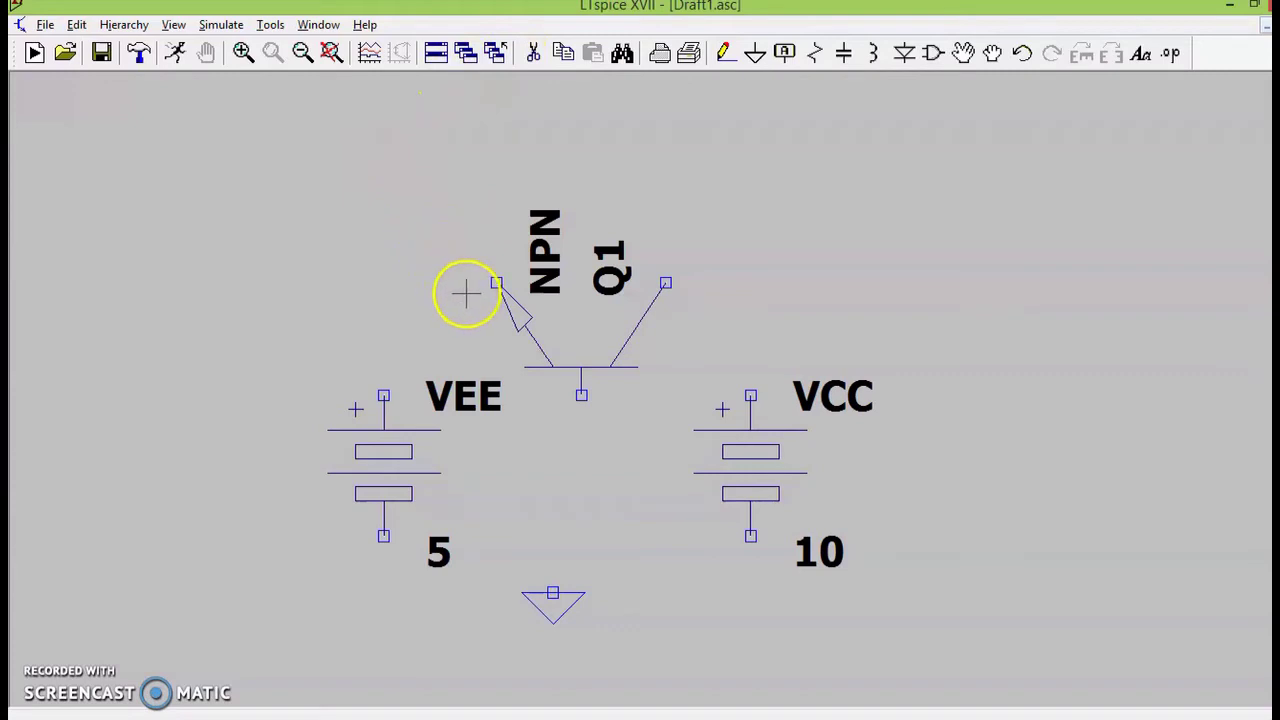
left_click(962, 52)
left_click(490, 395)
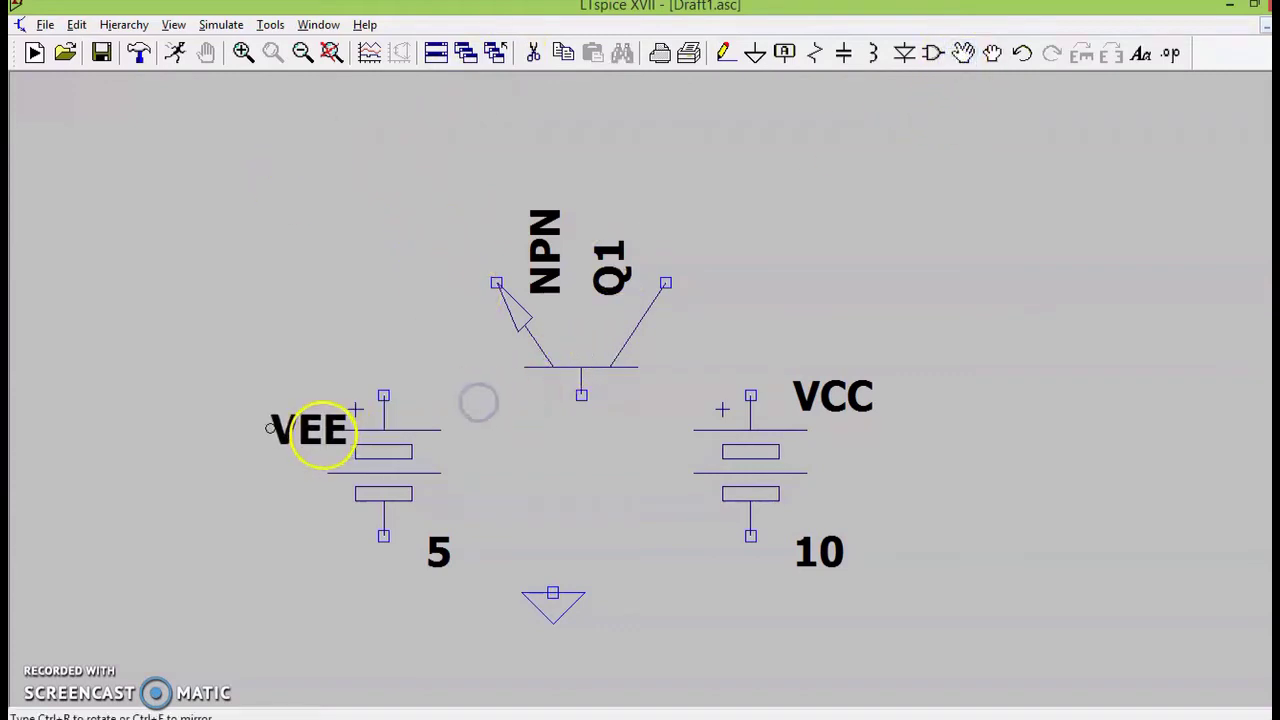
left_click(292, 446)
left_click(295, 490)
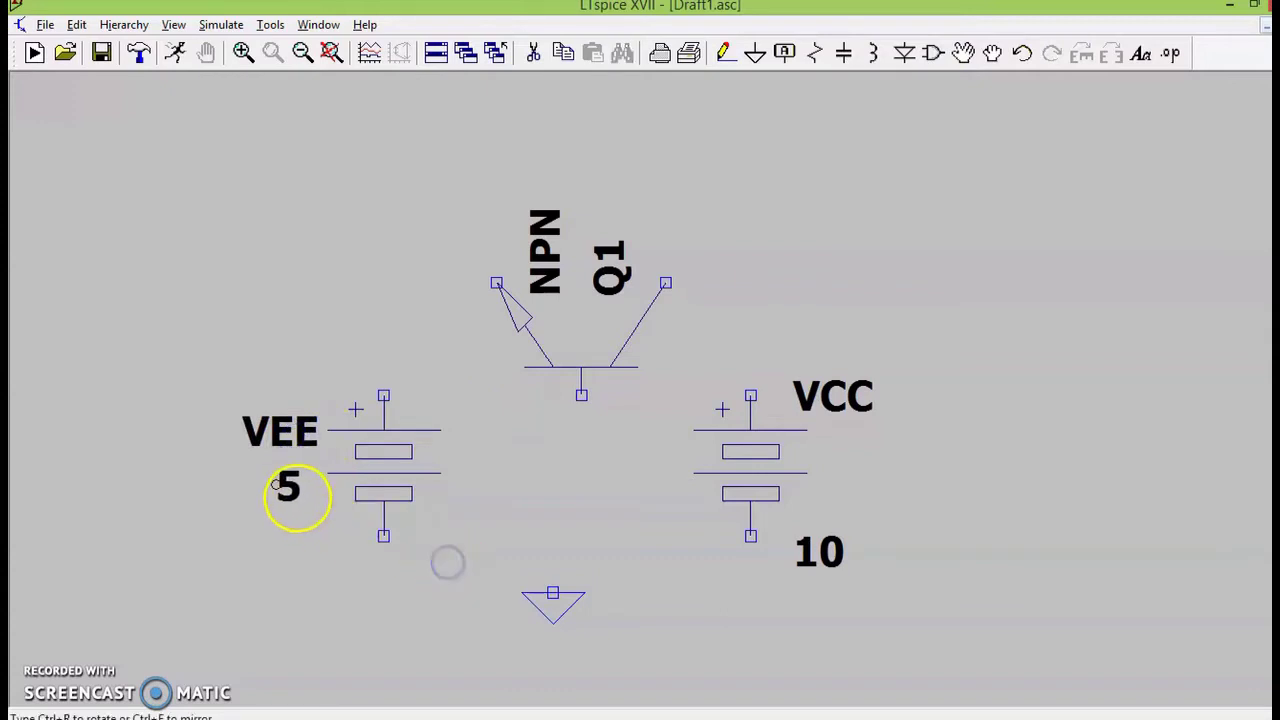
- Move the VCC and 10 labels beside the right battery
left_click(840, 383)
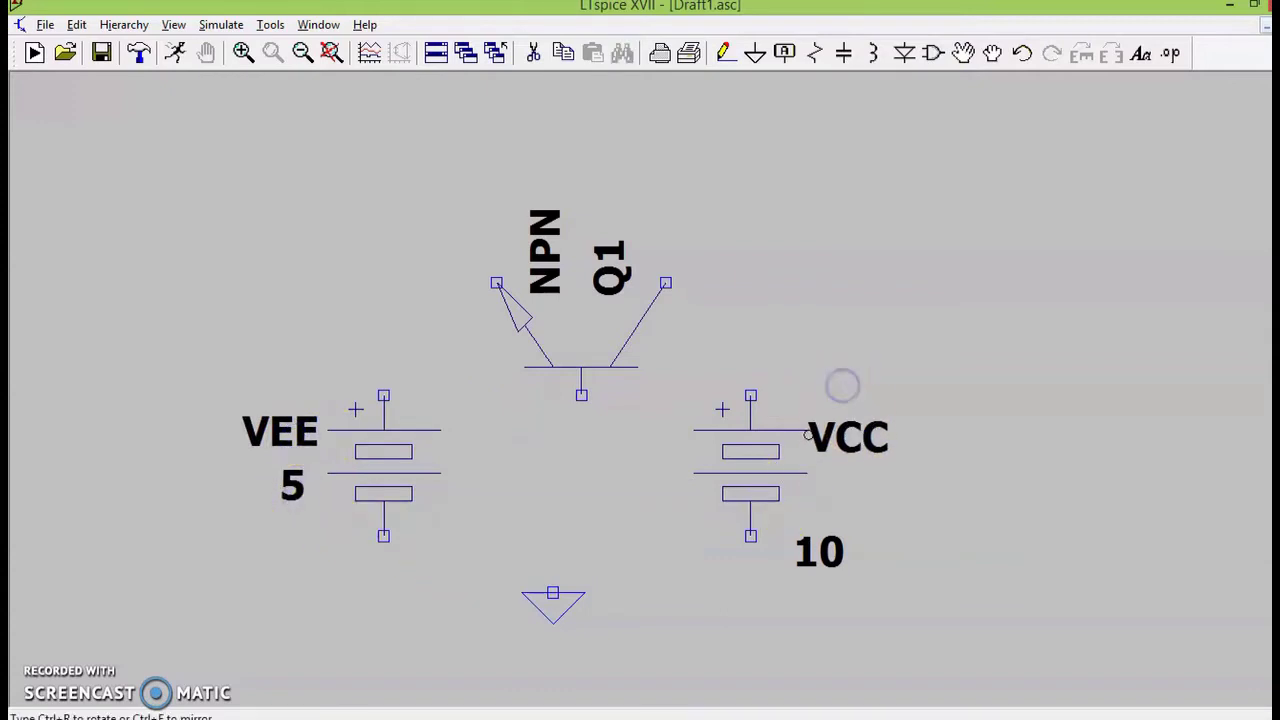
left_click(864, 414)
left_click(830, 535)
left_click(857, 483)
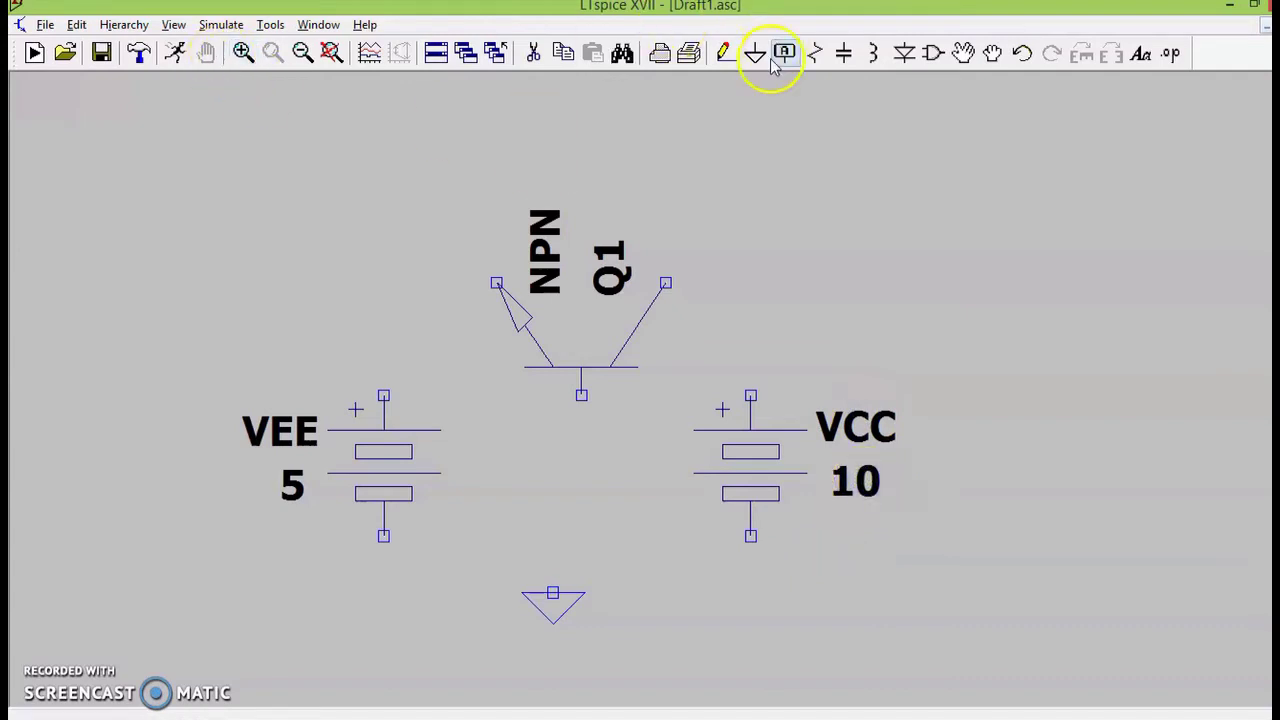
left_click(726, 52)
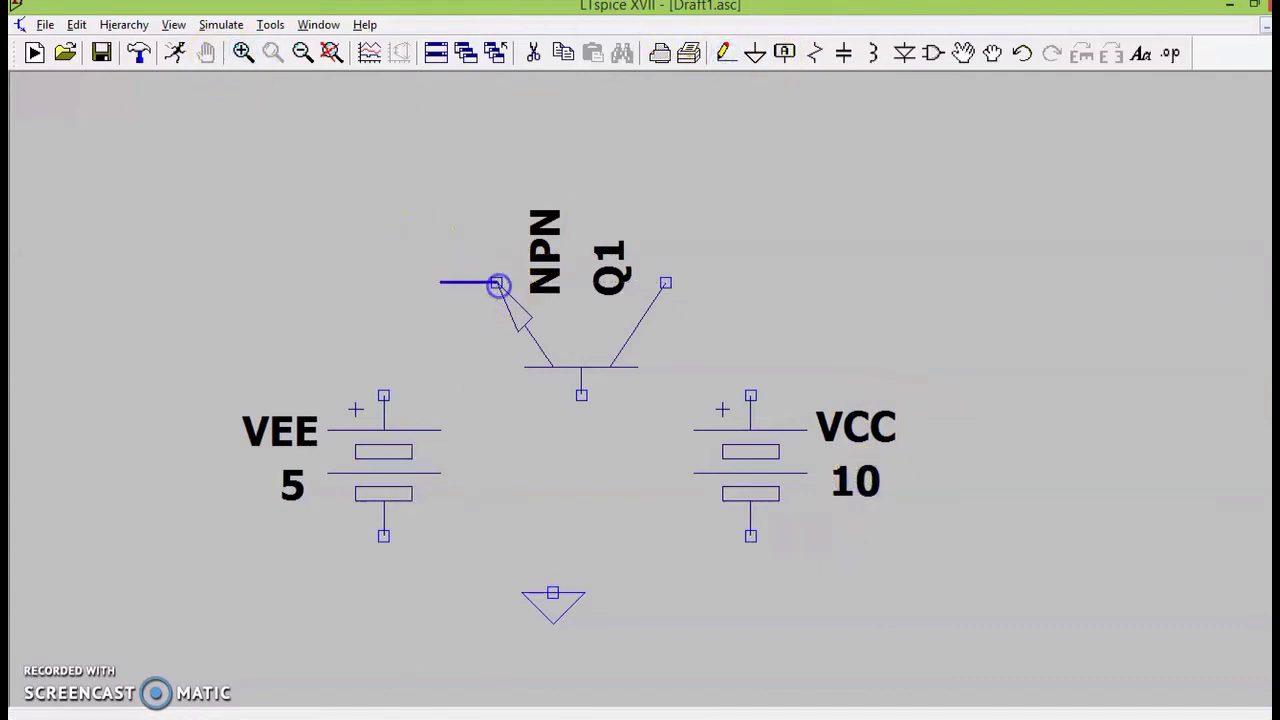
- Wire Q1's emitter to VEE's top pin and join both battery bottoms along a bottom rail
left_click(497, 284)
left_click(384, 283)
left_click(384, 390)
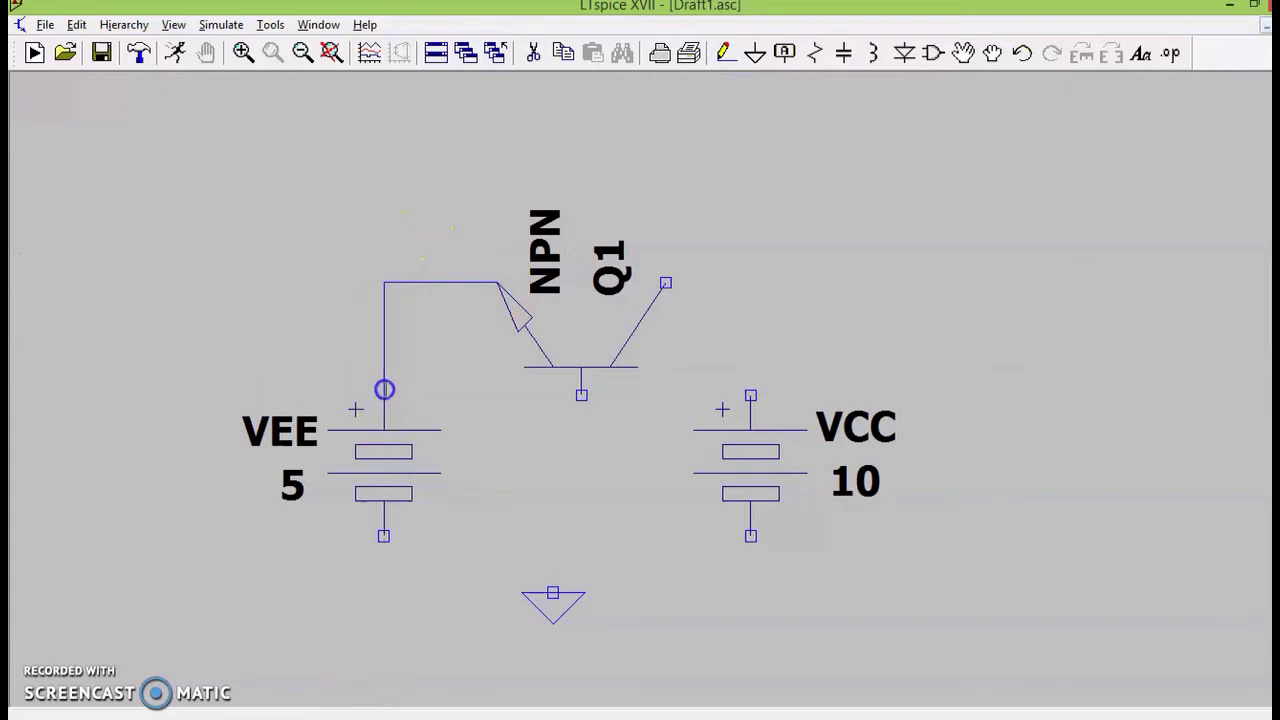
left_click(383, 535)
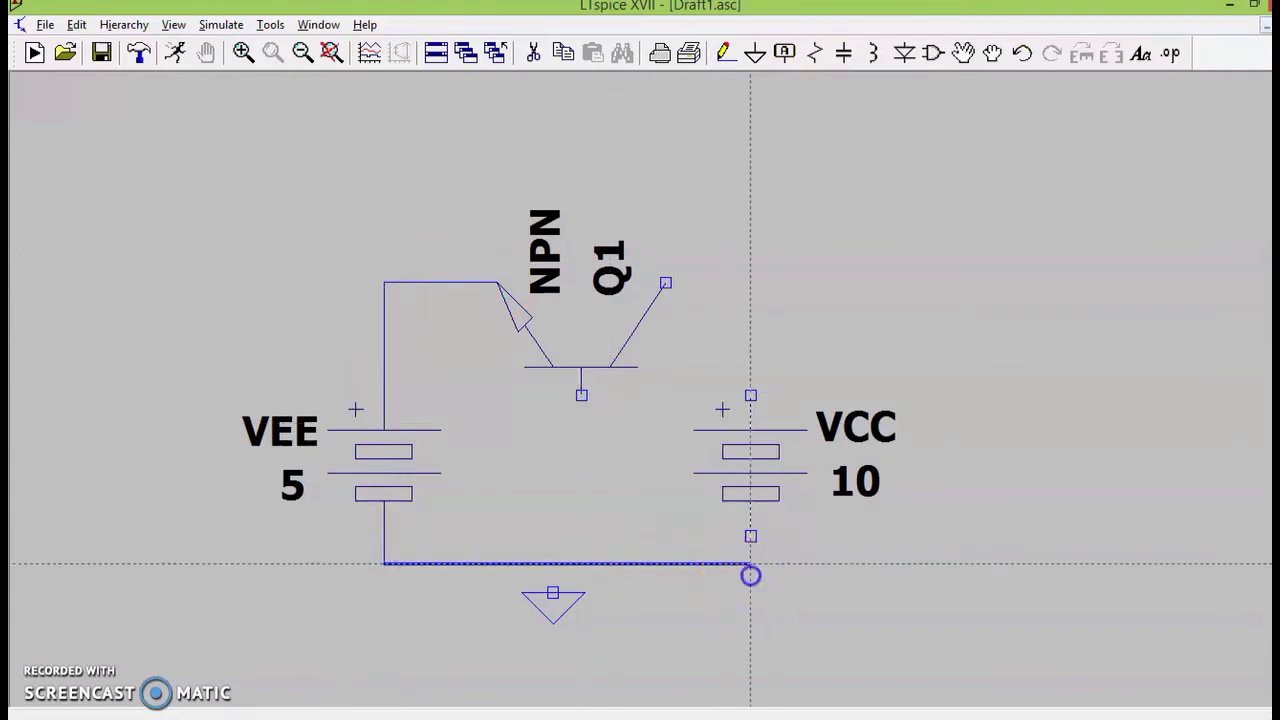
left_click(750, 563)
left_click(752, 537)
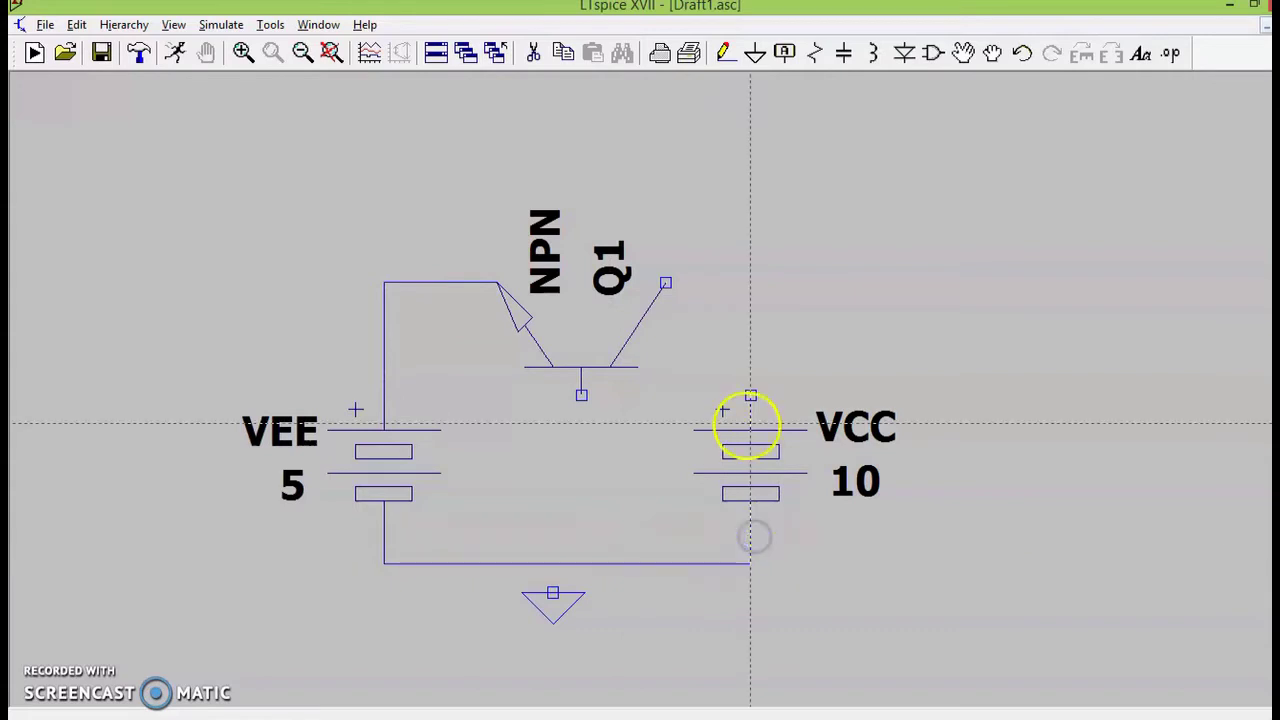
- Wire VCC's top pin to the collector and the base down to the grounded bottom rail
left_click(750, 395)
left_click(750, 283)
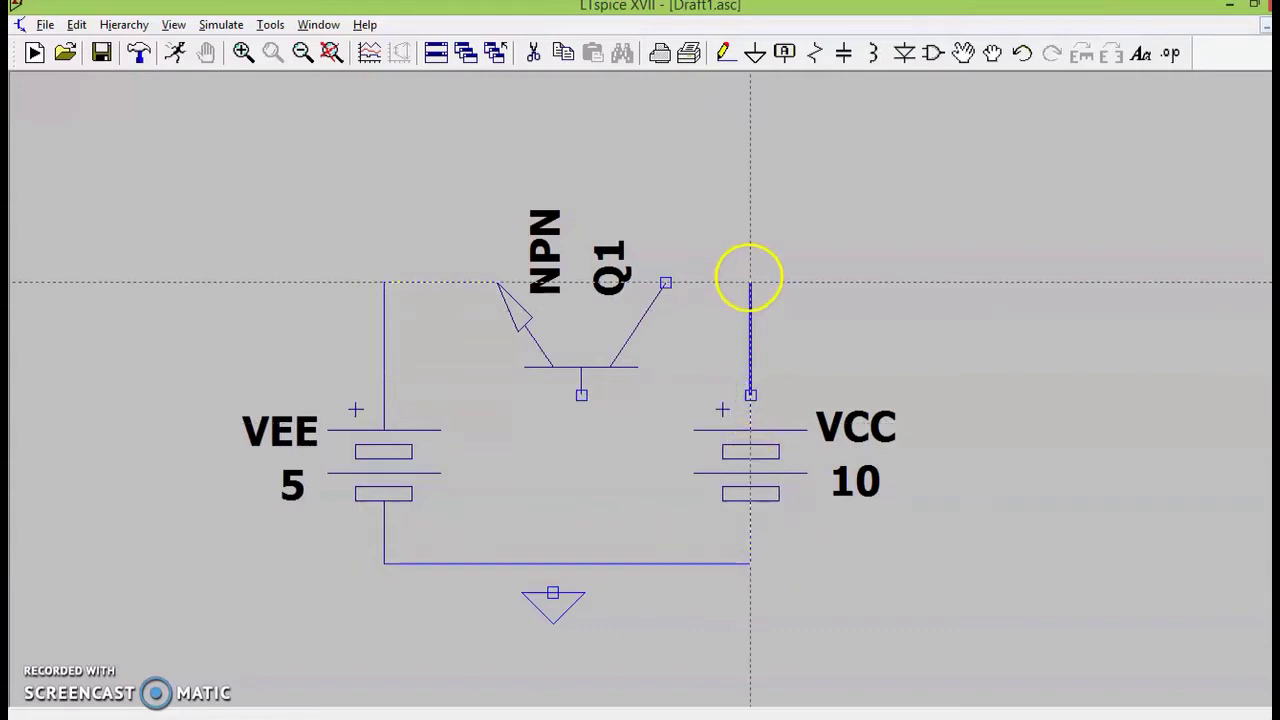
left_click(750, 283)
left_click(666, 283)
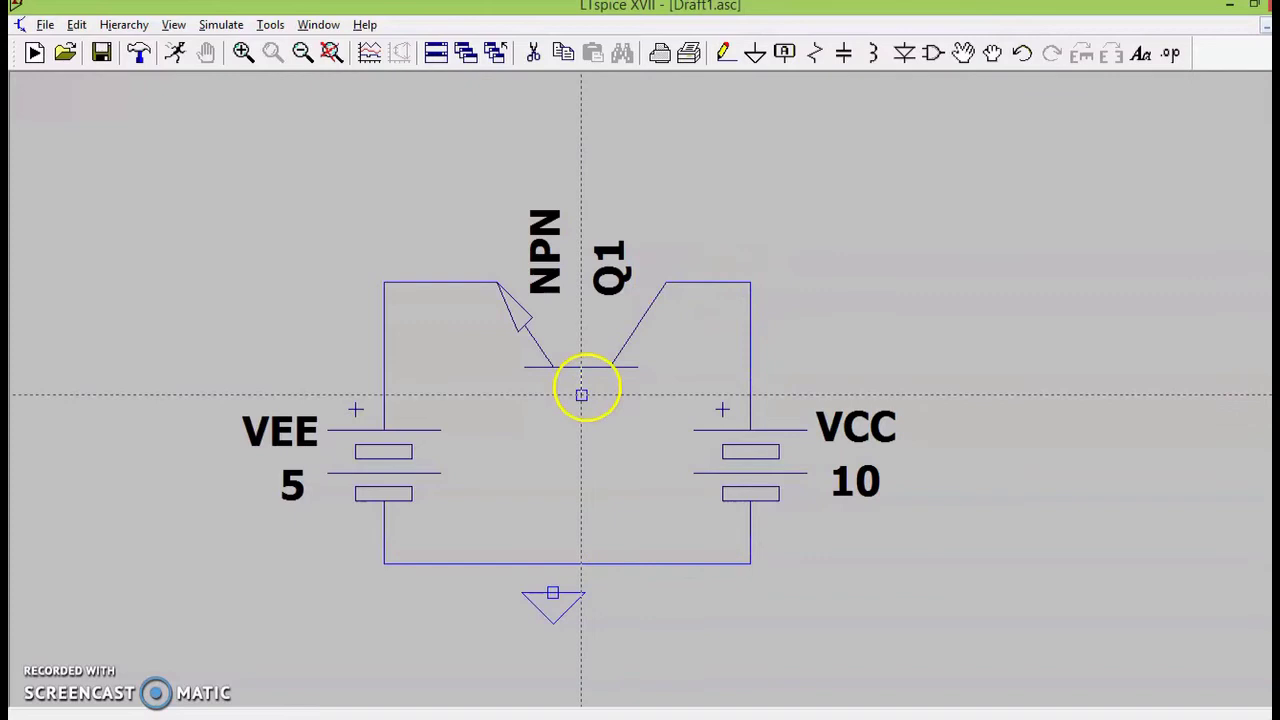
left_click(581, 395)
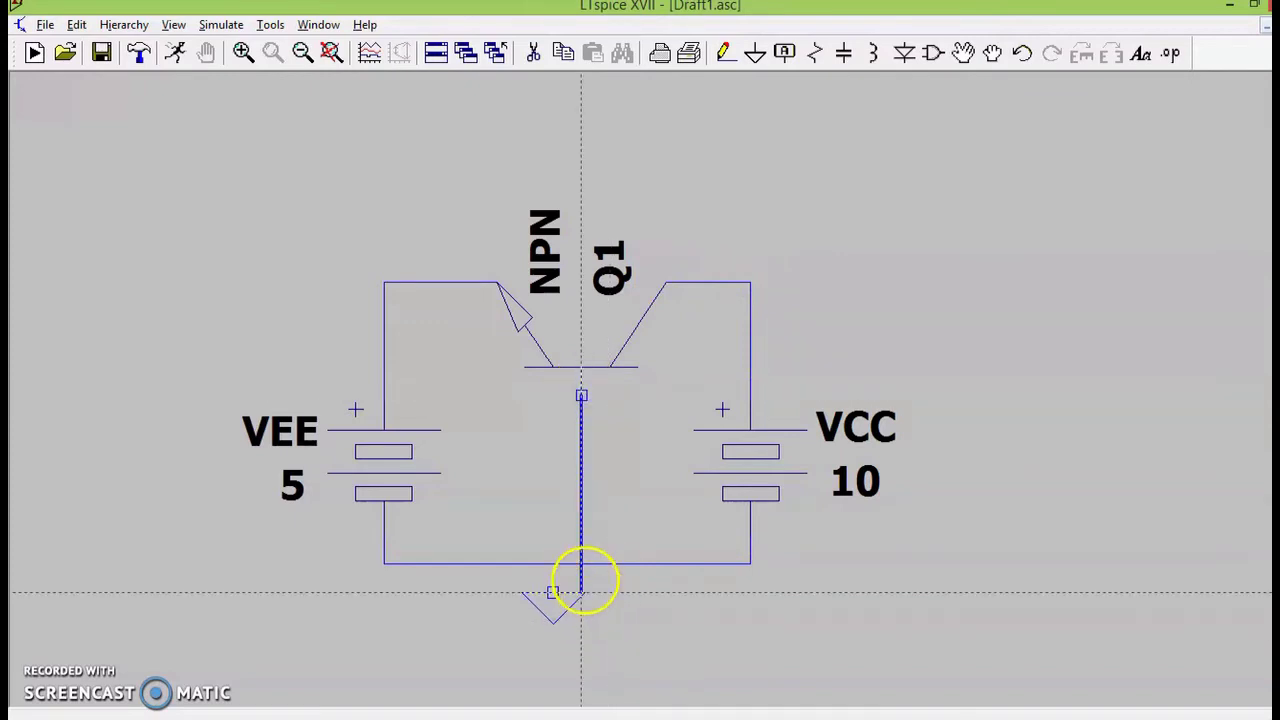
left_click(581, 564)
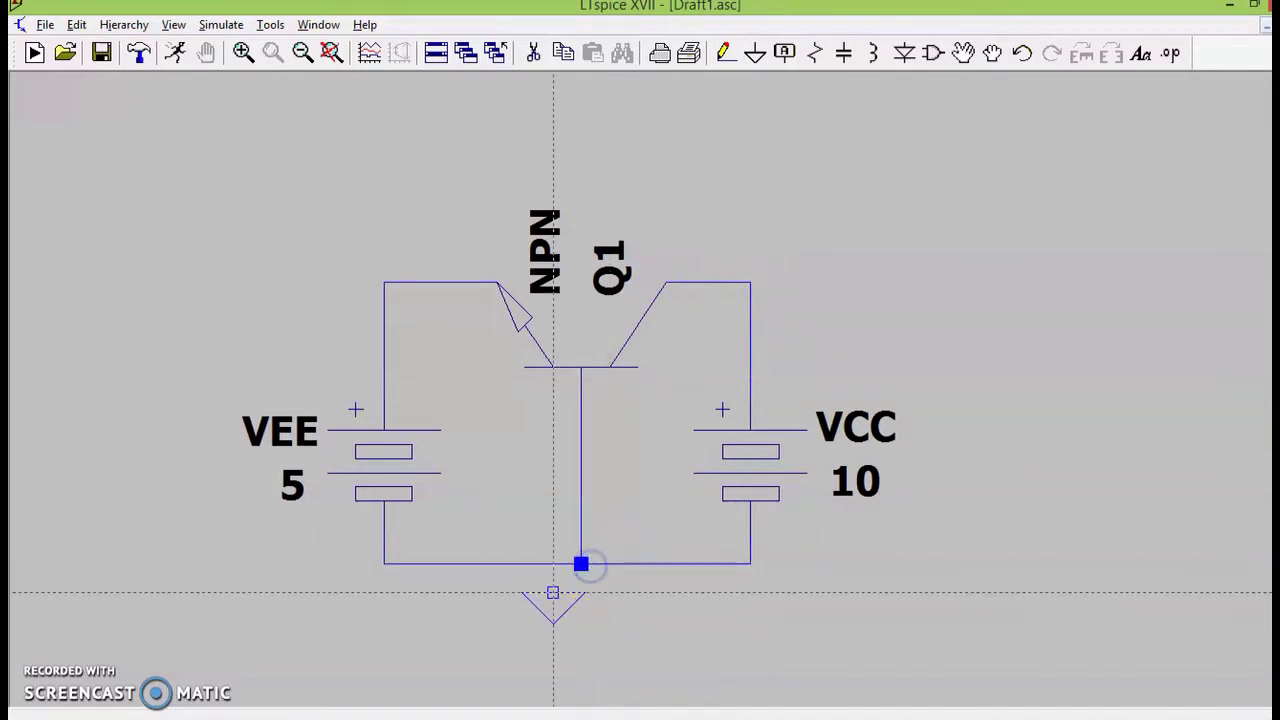
left_click(555, 564)
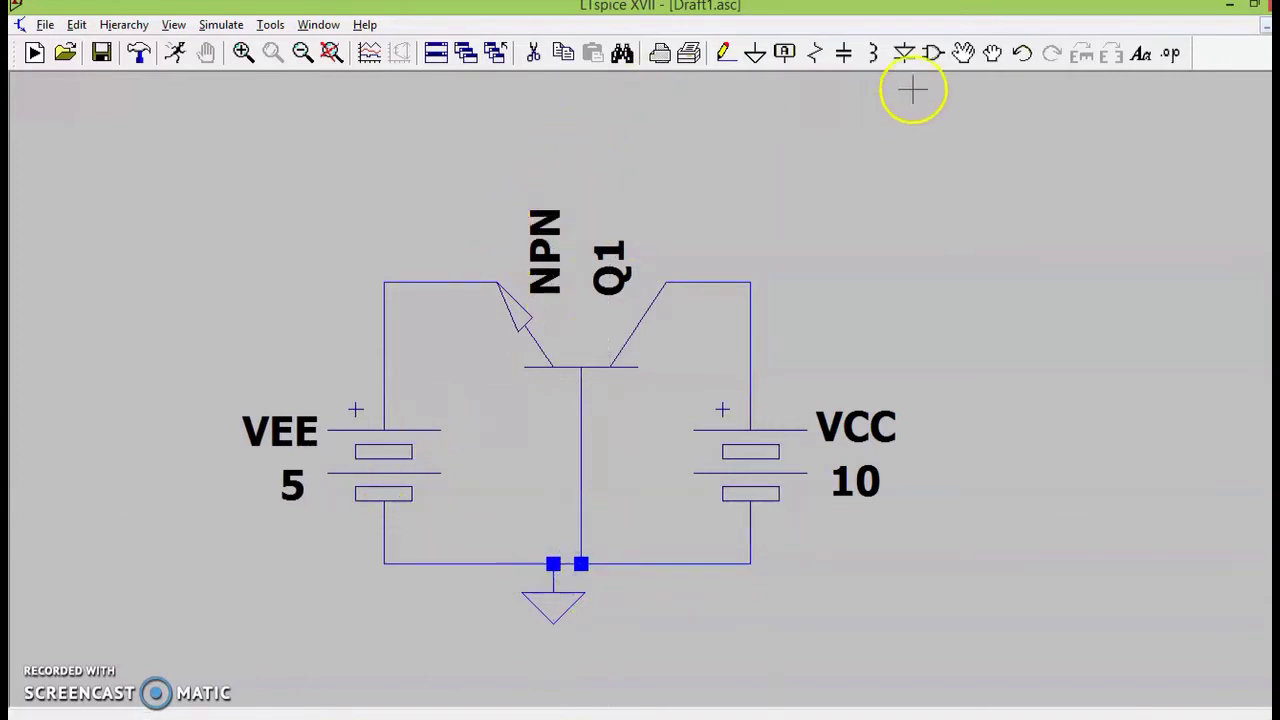
- Drag and rotate the VEE battery so its positive terminal sits on the grounded rail
left_click(963, 55)
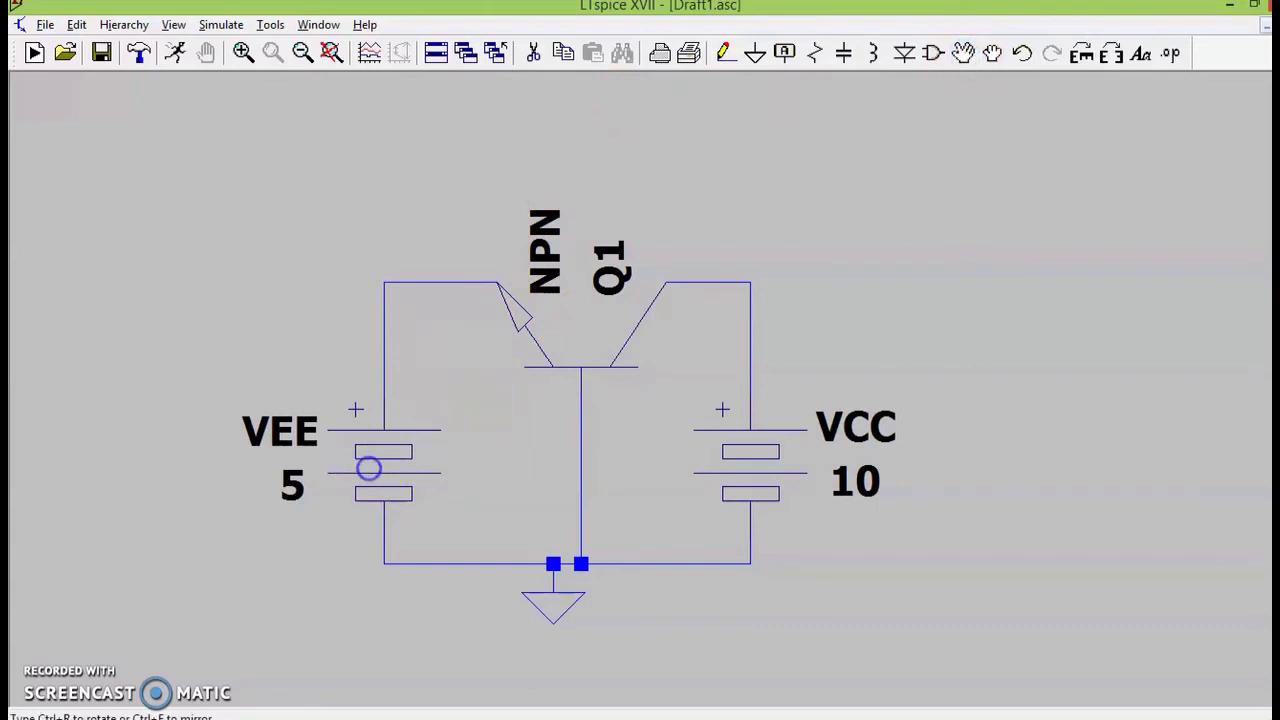
left_click(370, 467)
key("ctrl+r")
key("ctrl+r")
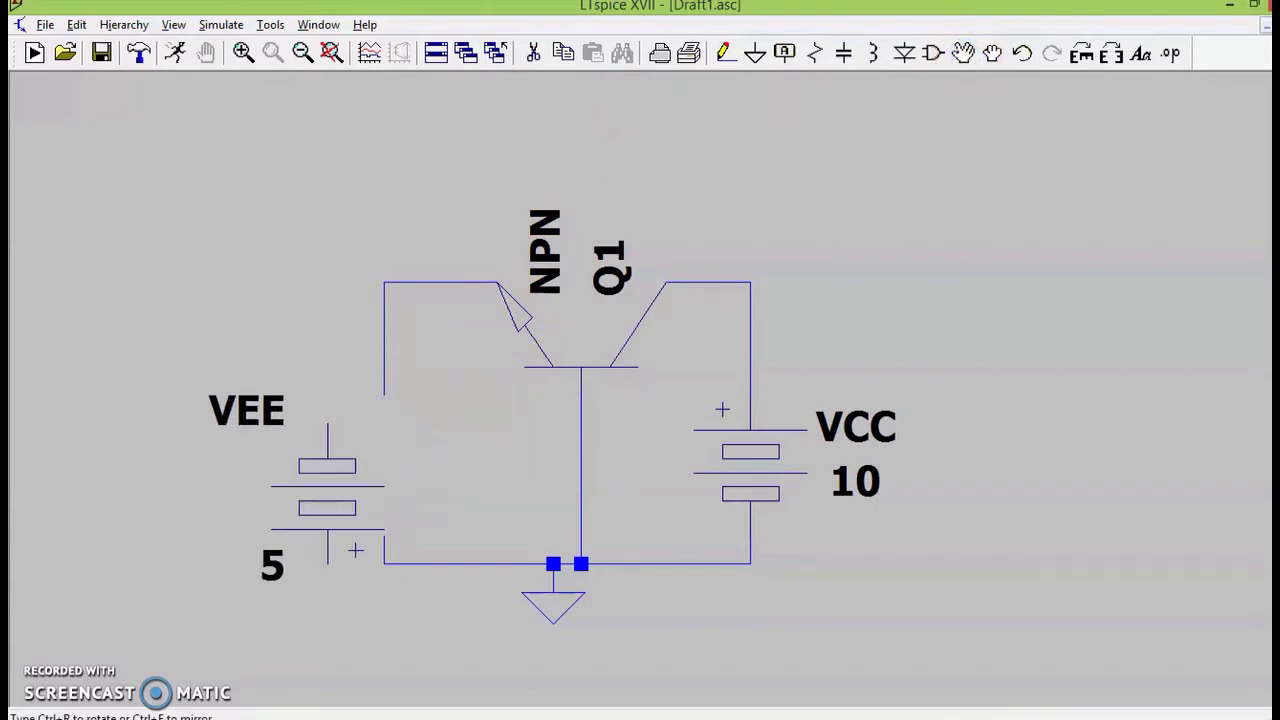
left_click_drag(394, 451, 418, 440)
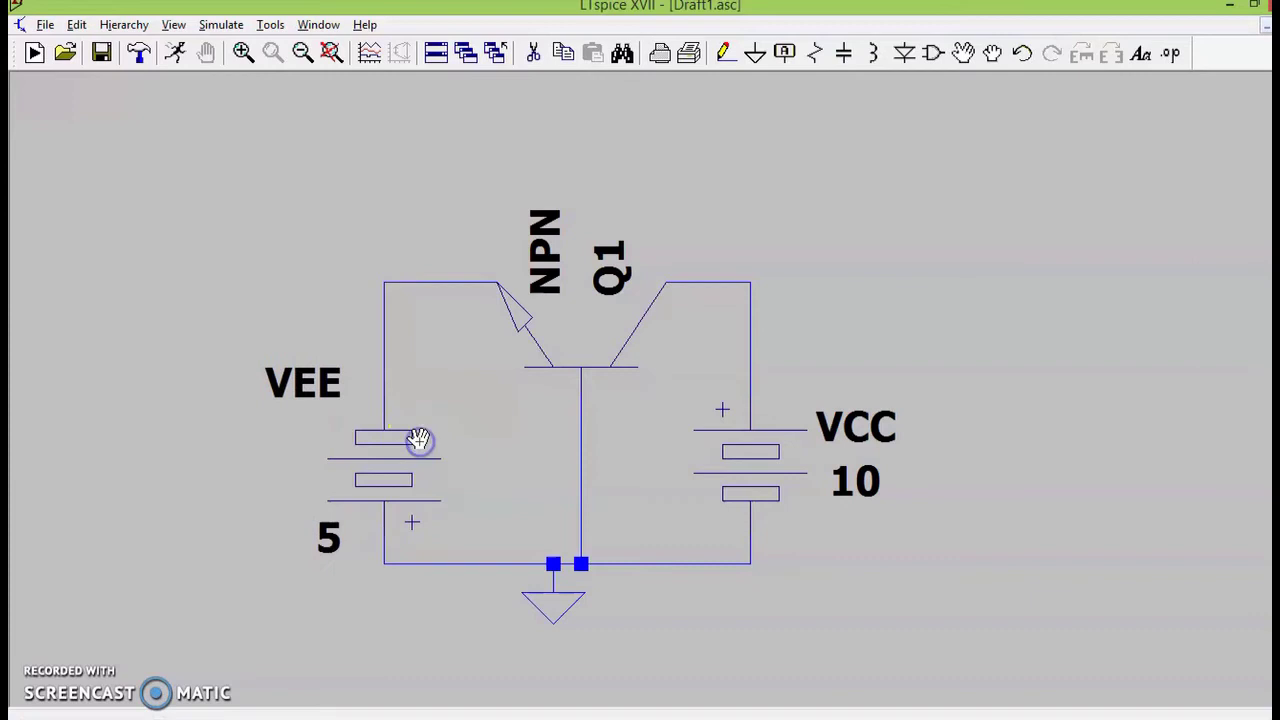
- Set up a linear DC sweep of VEE from 0 to 5 V in 0.5 V increments
left_click(176, 53)
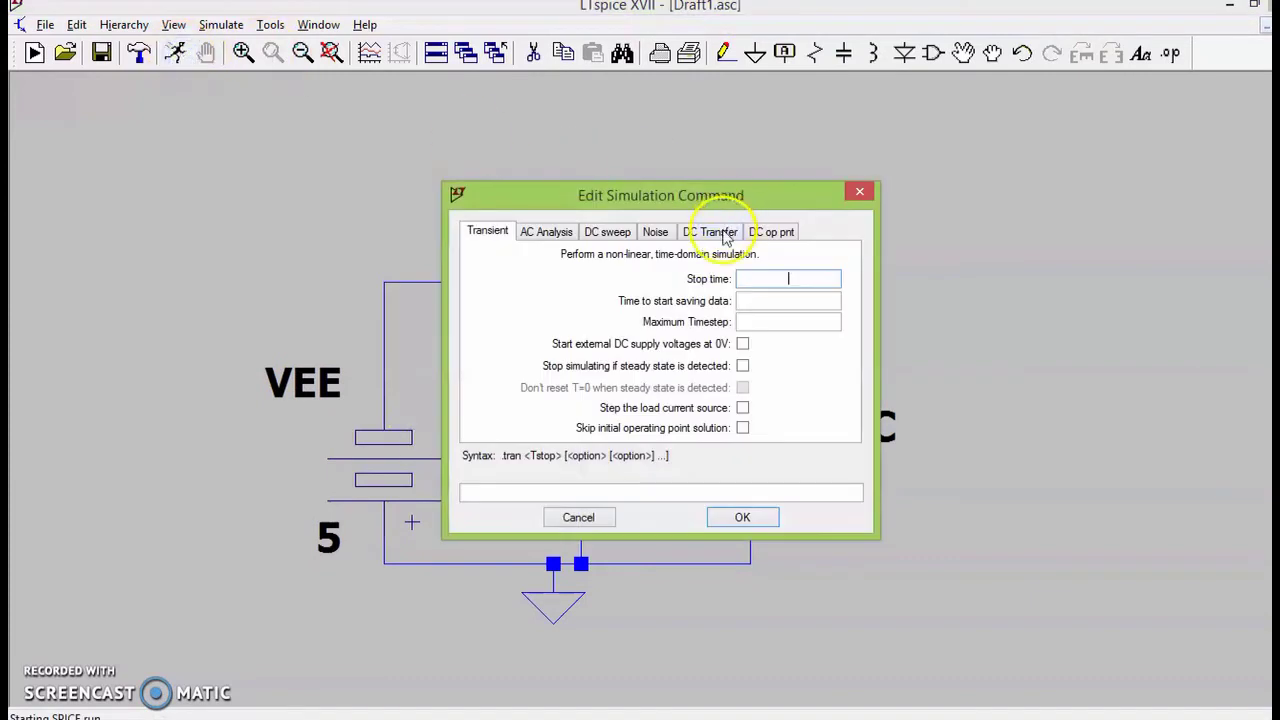
left_click(622, 231)
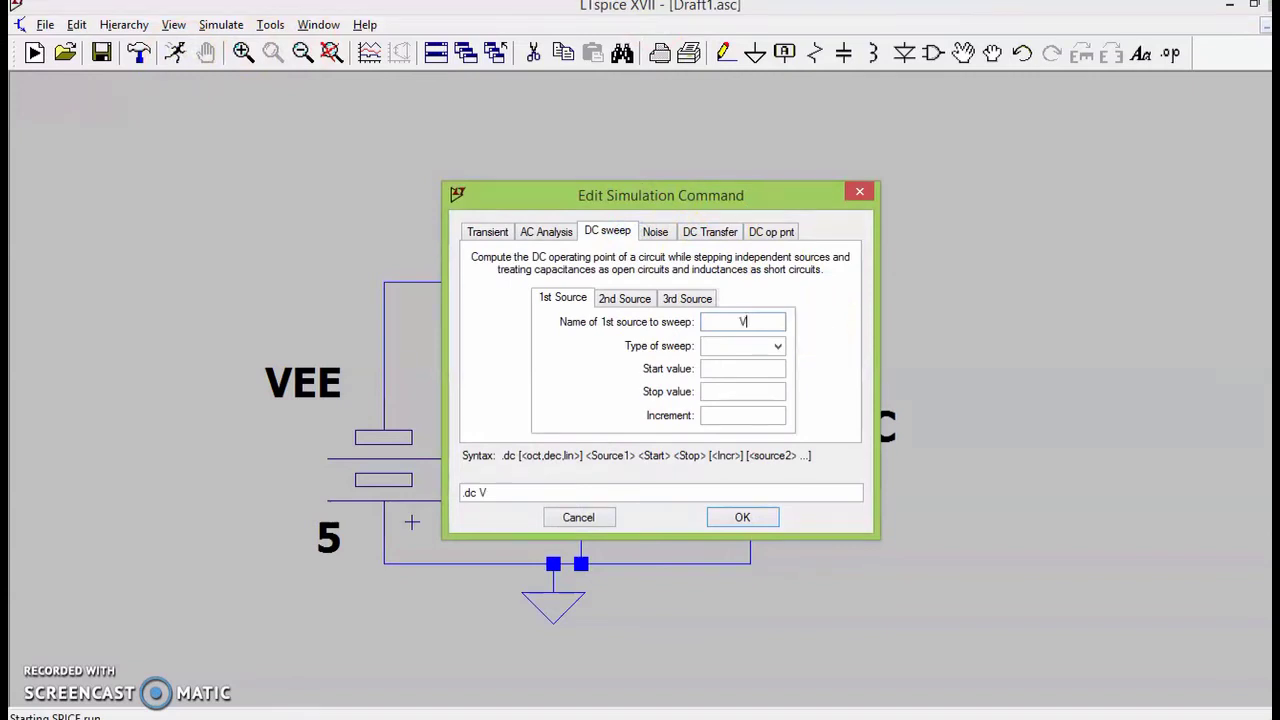
left_click(777, 346)
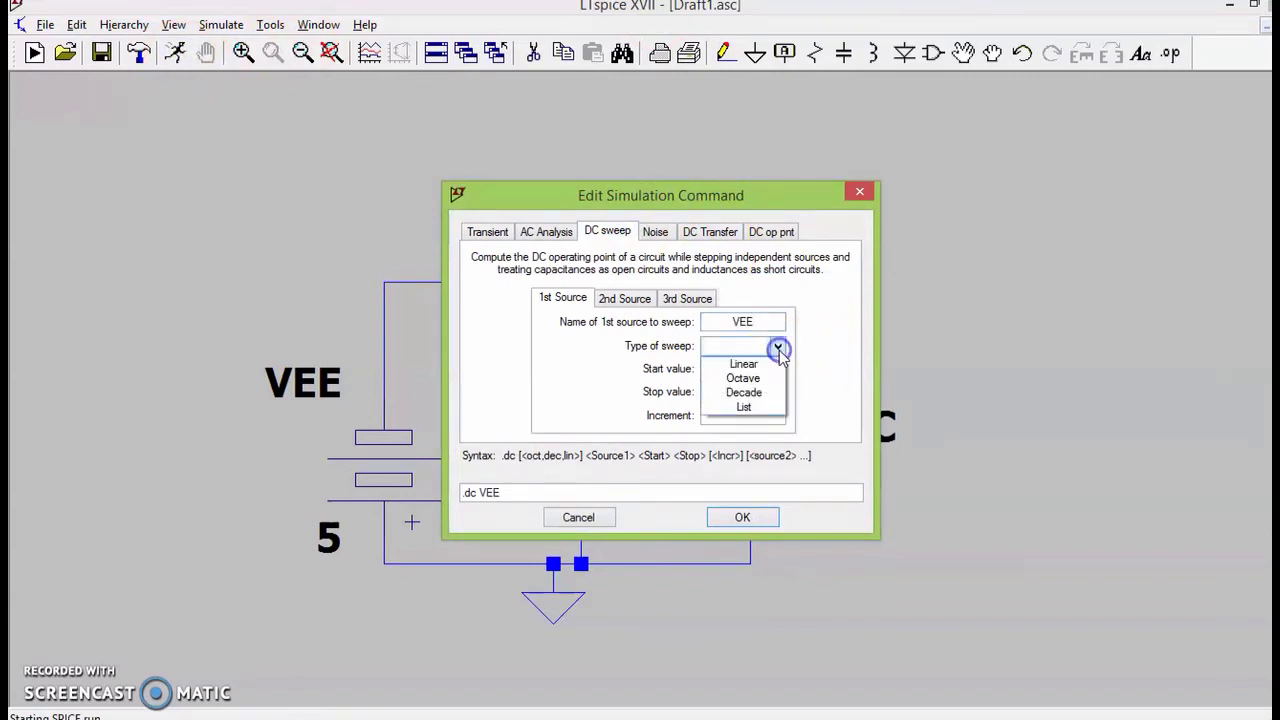
left_click(765, 365)
left_click(763, 368)
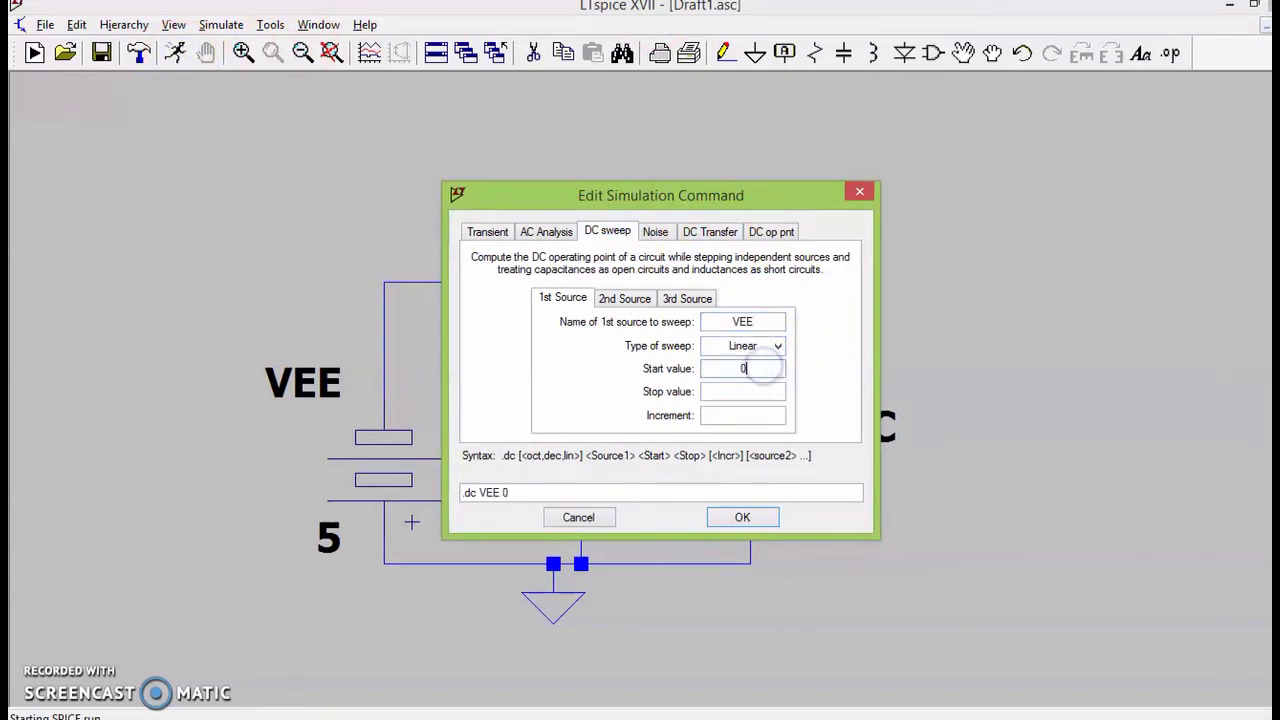
left_click(757, 389)
type("5")
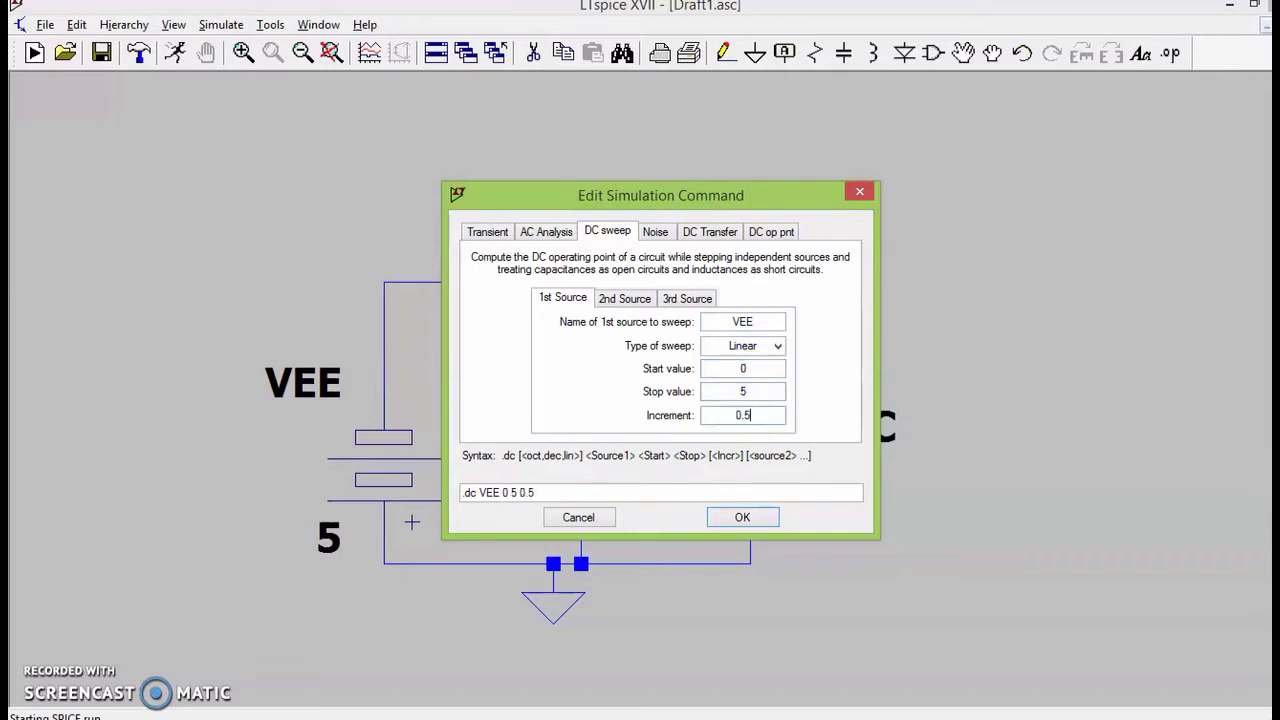
left_click(748, 517)
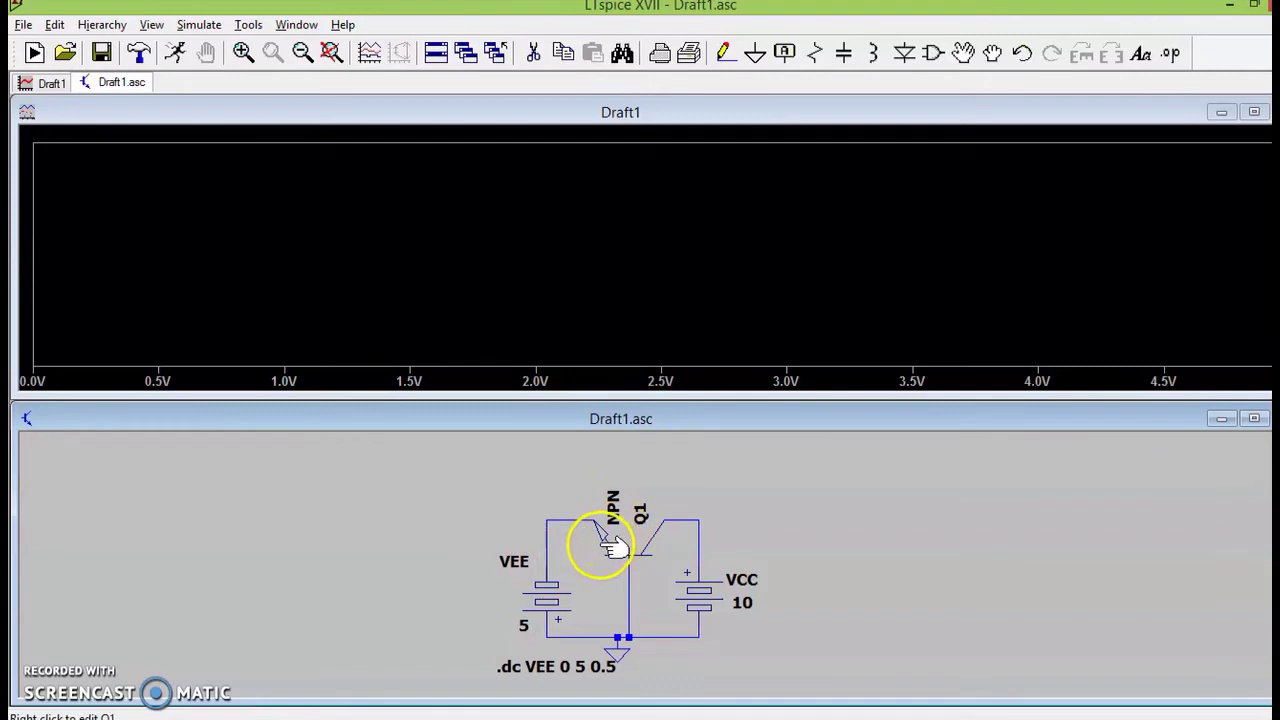
- Probe Q1's emitter current and change the trace expression to -Ie(Q1)
left_click(598, 521)
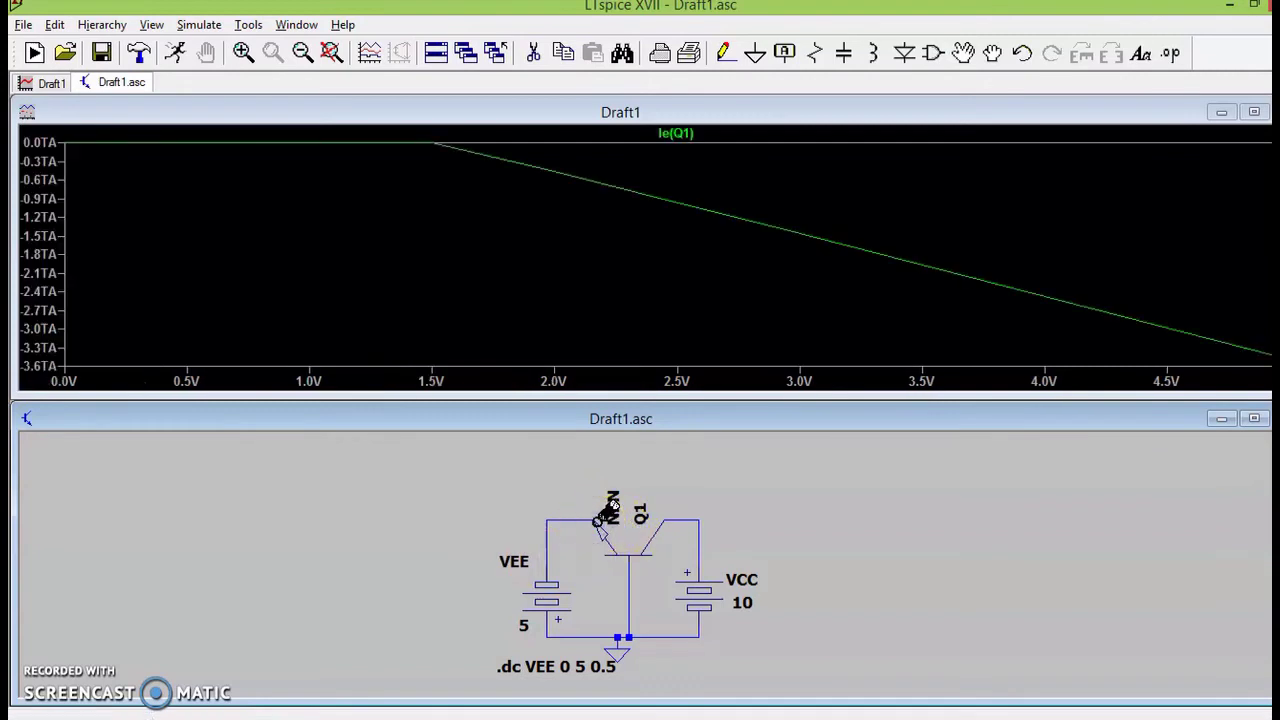
right_click(671, 137)
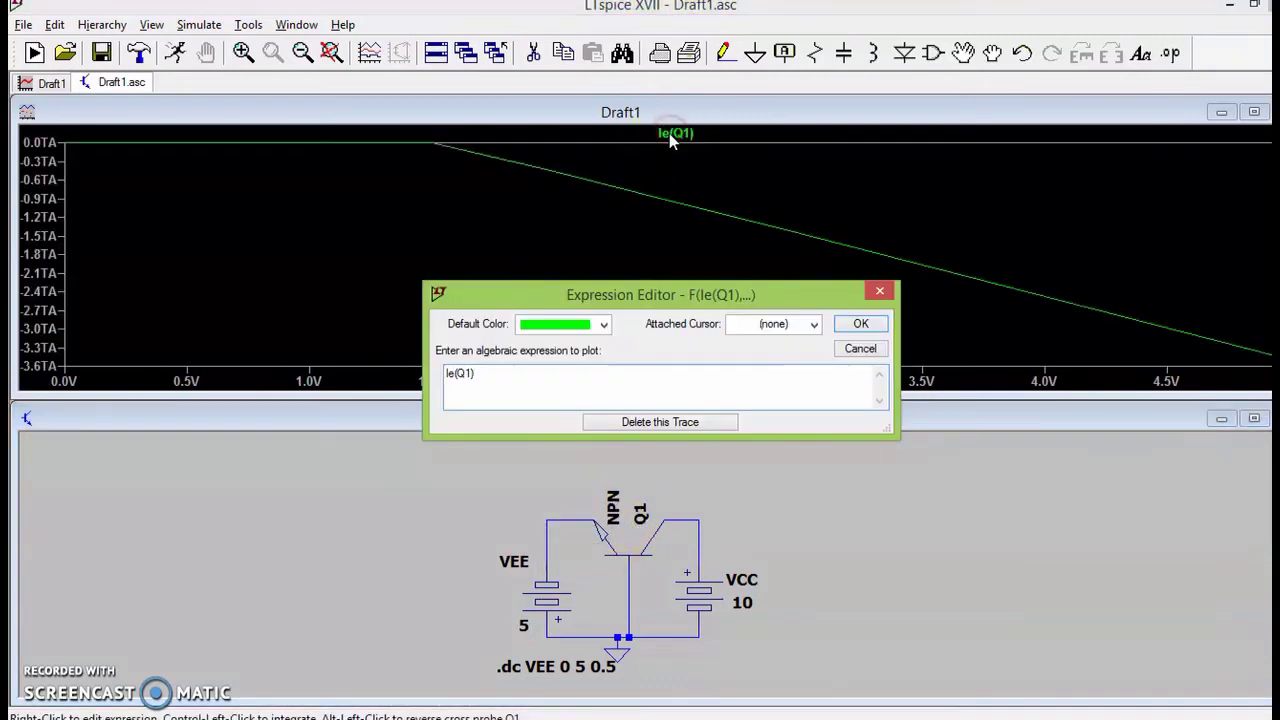
left_click(447, 378)
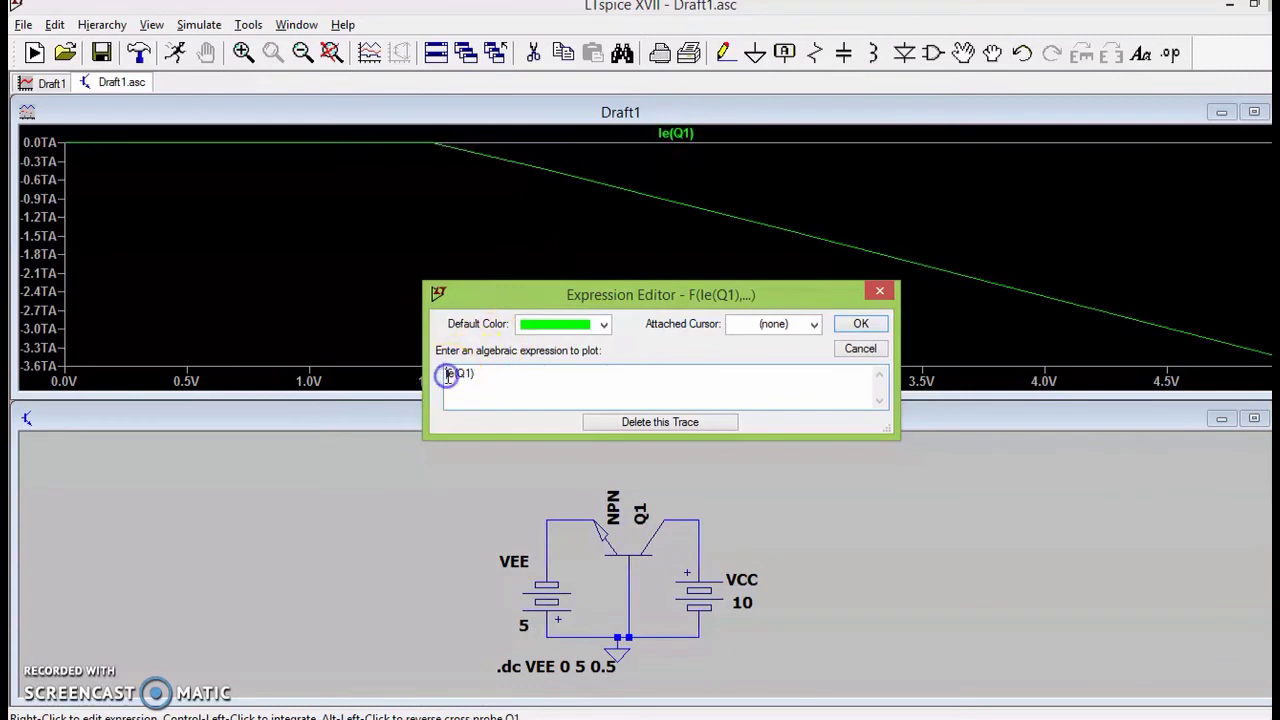
left_click(860, 324)
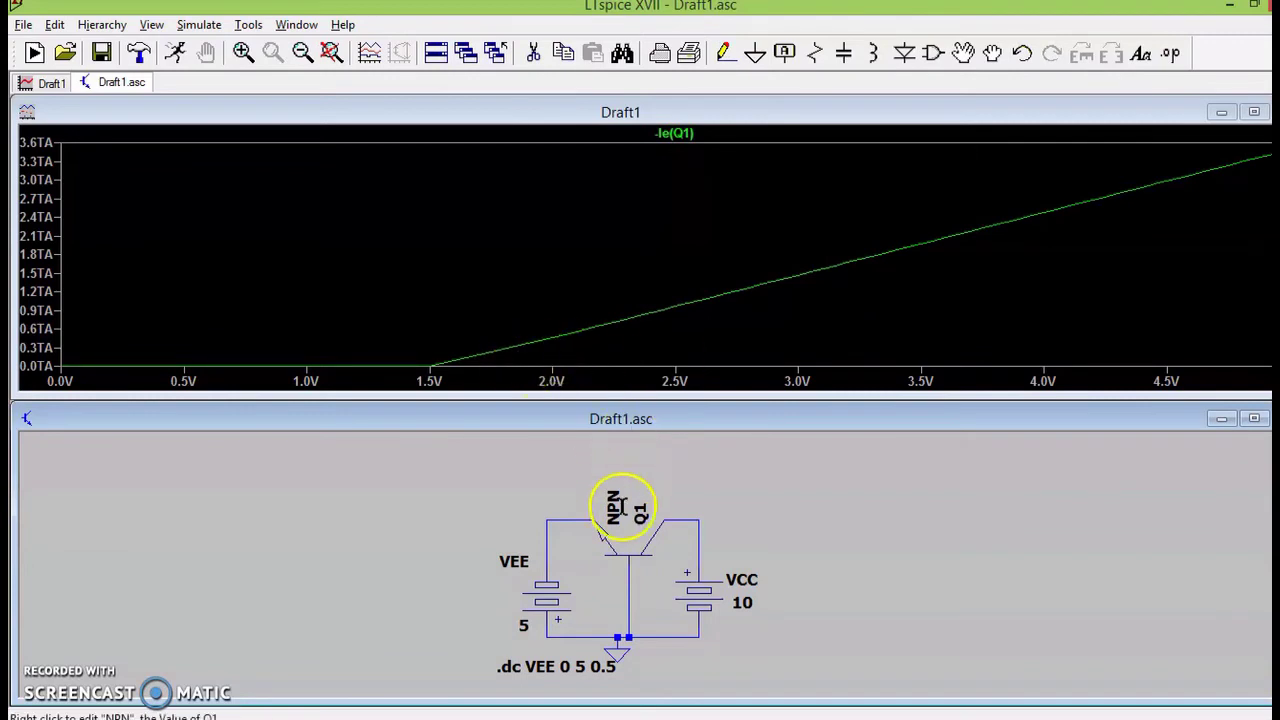
- Leave Q1's NPN value text unchanged and reseat Q1 in place
right_click(613, 508)
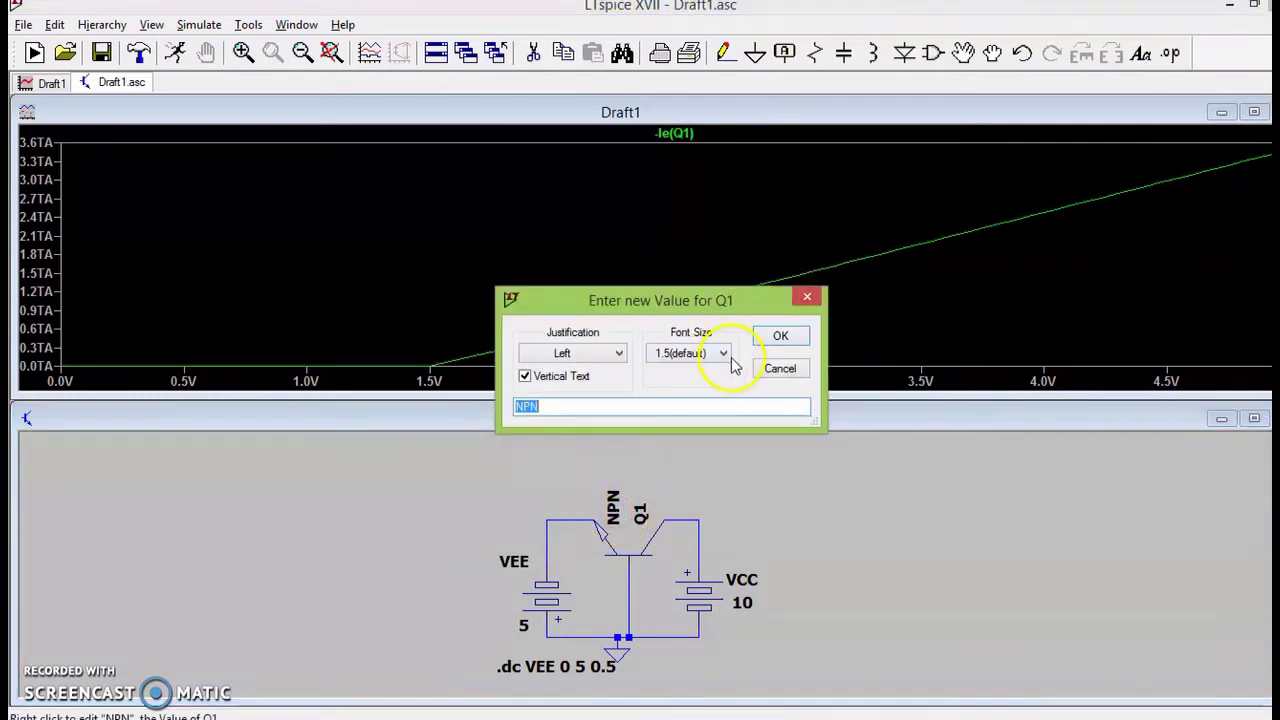
left_click(773, 338)
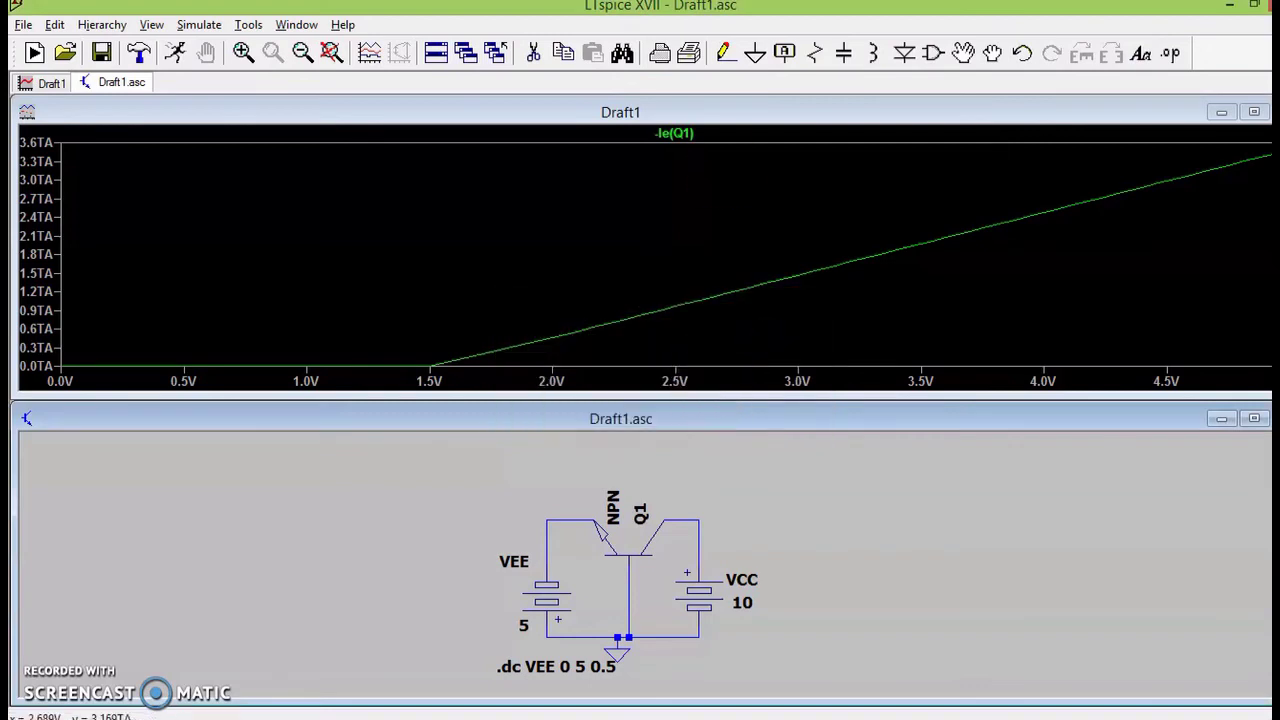
left_click(968, 58)
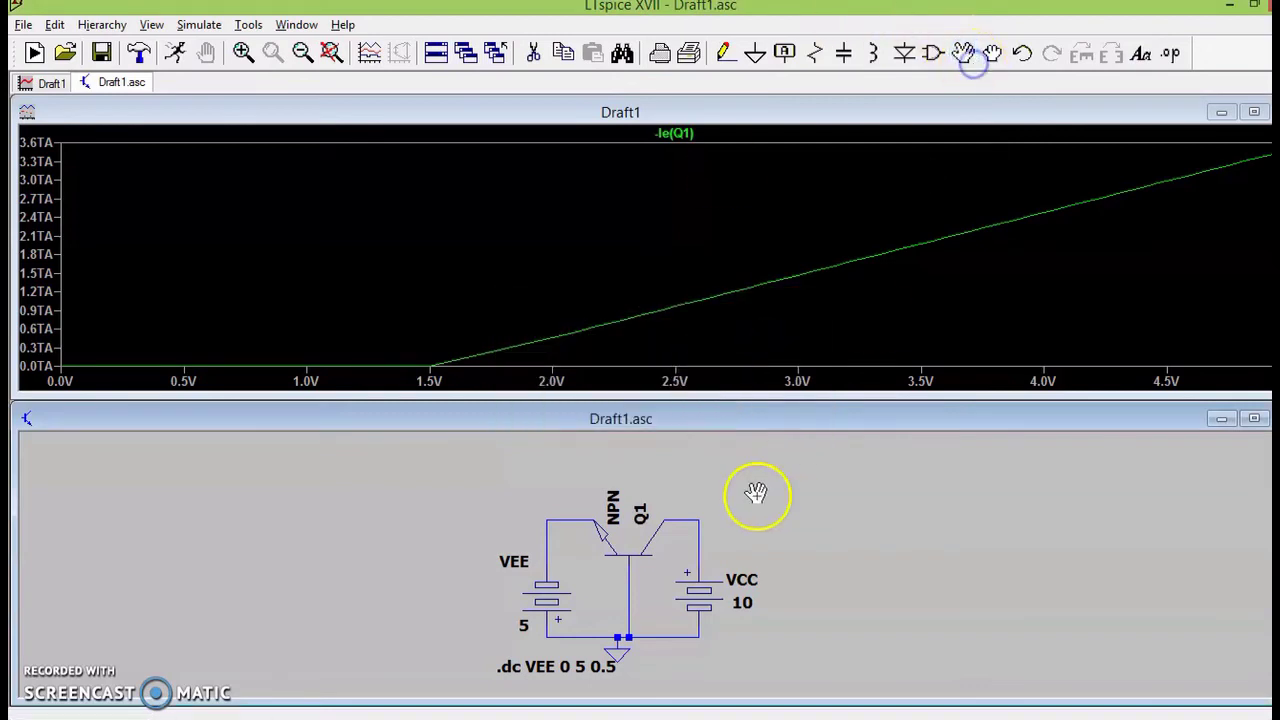
left_click(635, 526)
left_click(635, 530)
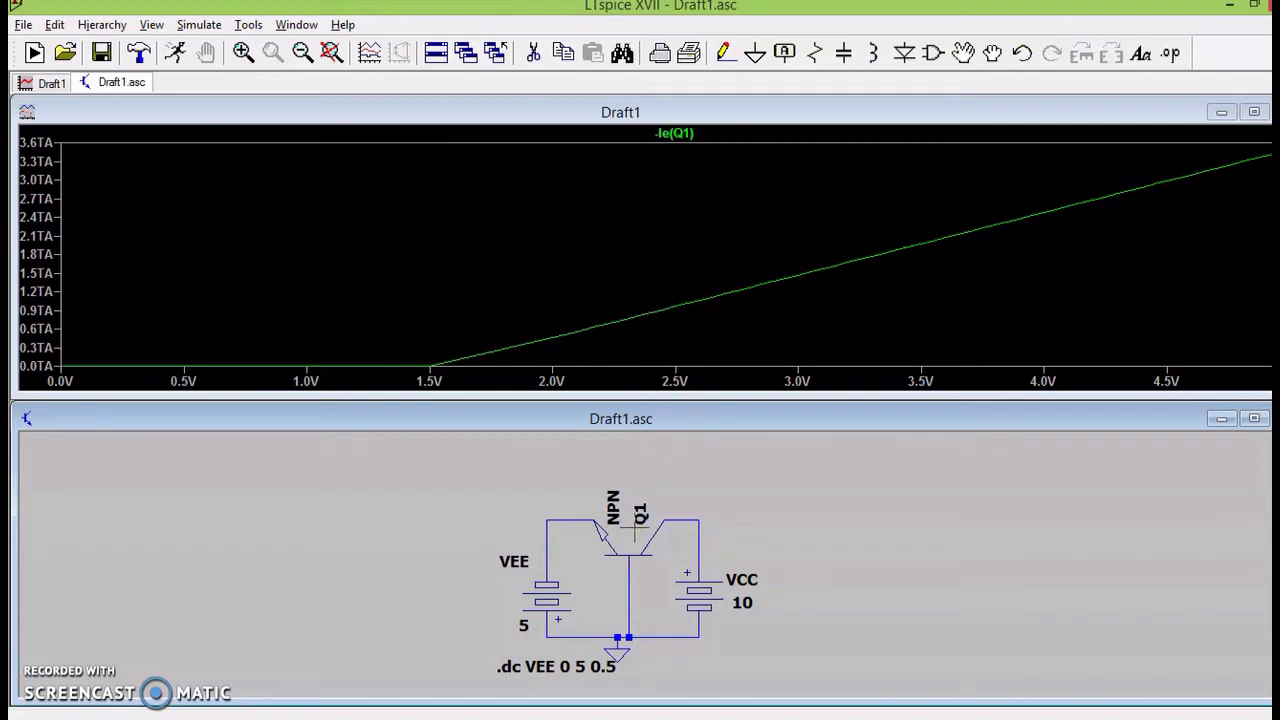
- Pick the BC547B model for Q1 and rerun the simulation
right_click(635, 530)
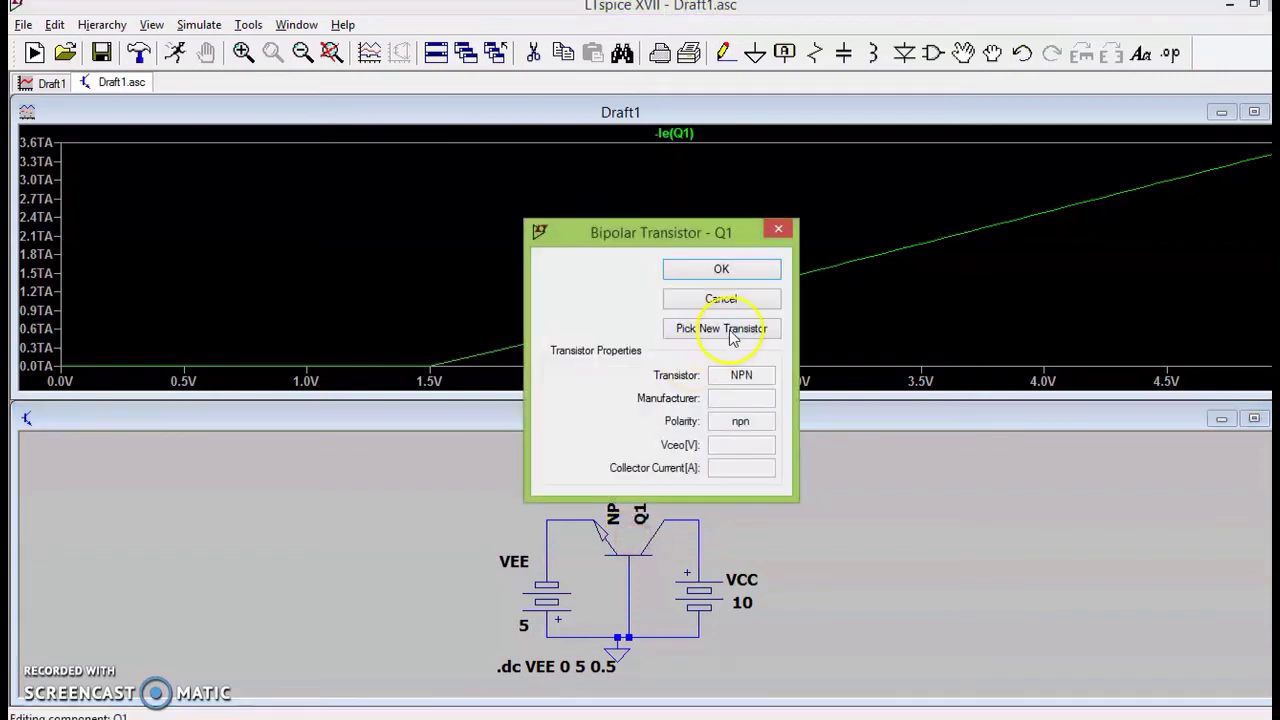
left_click(731, 338)
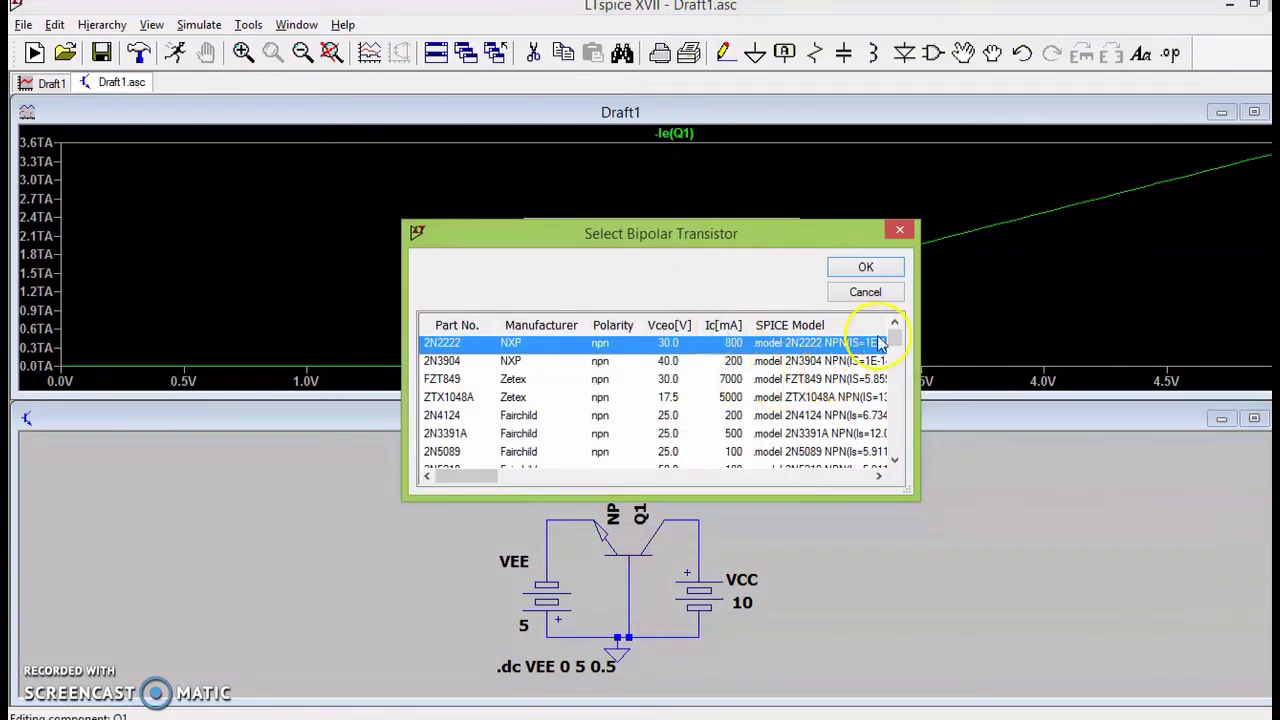
left_click_drag(893, 342, 893, 367)
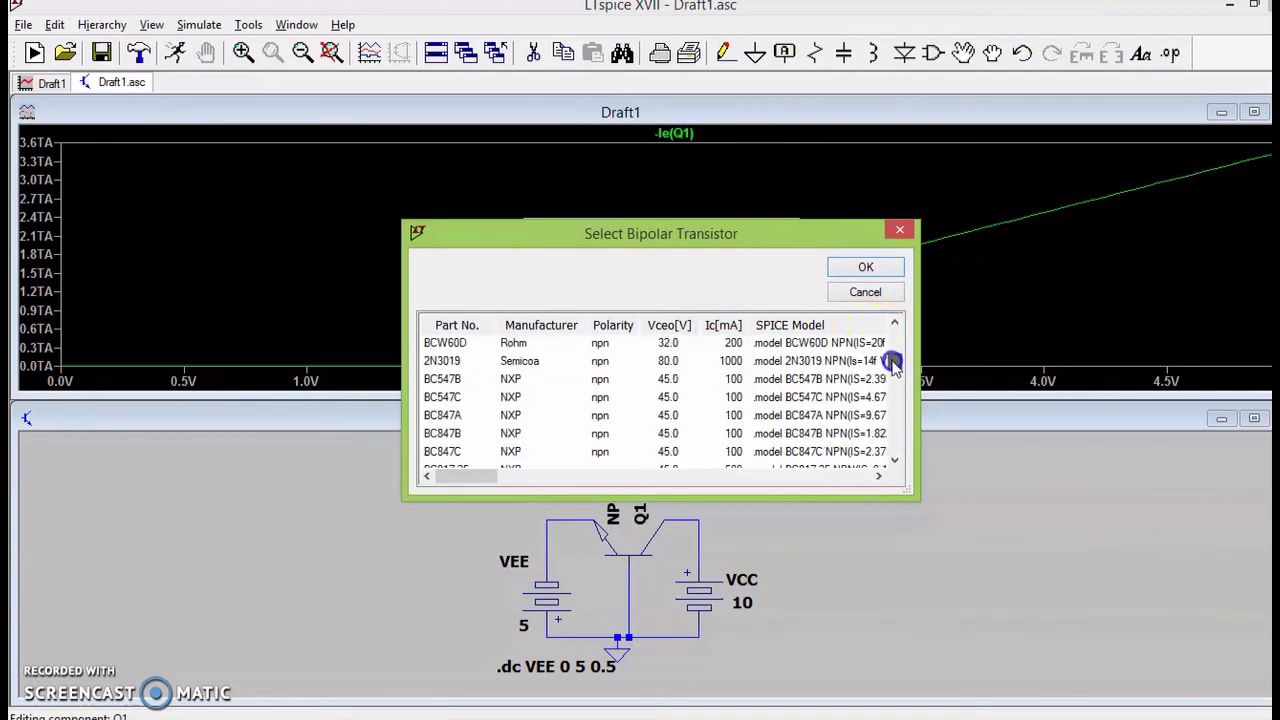
left_click(818, 379)
left_click(884, 265)
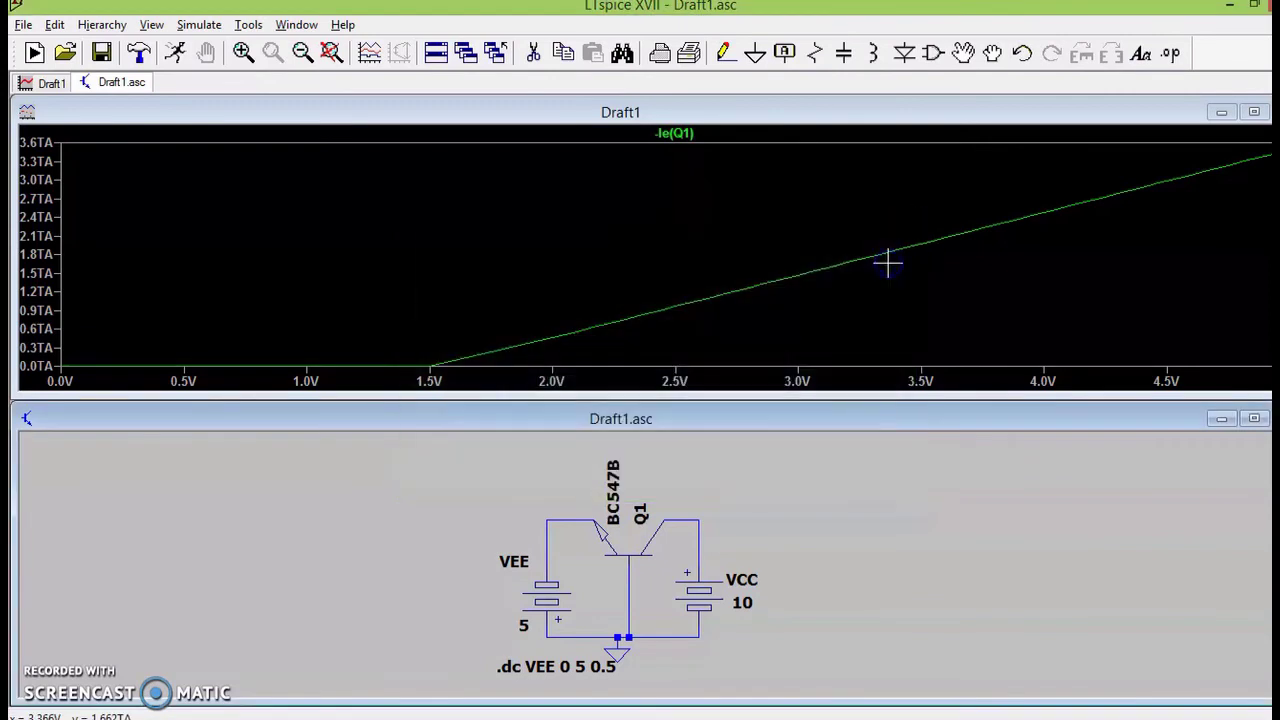
left_click(176, 58)
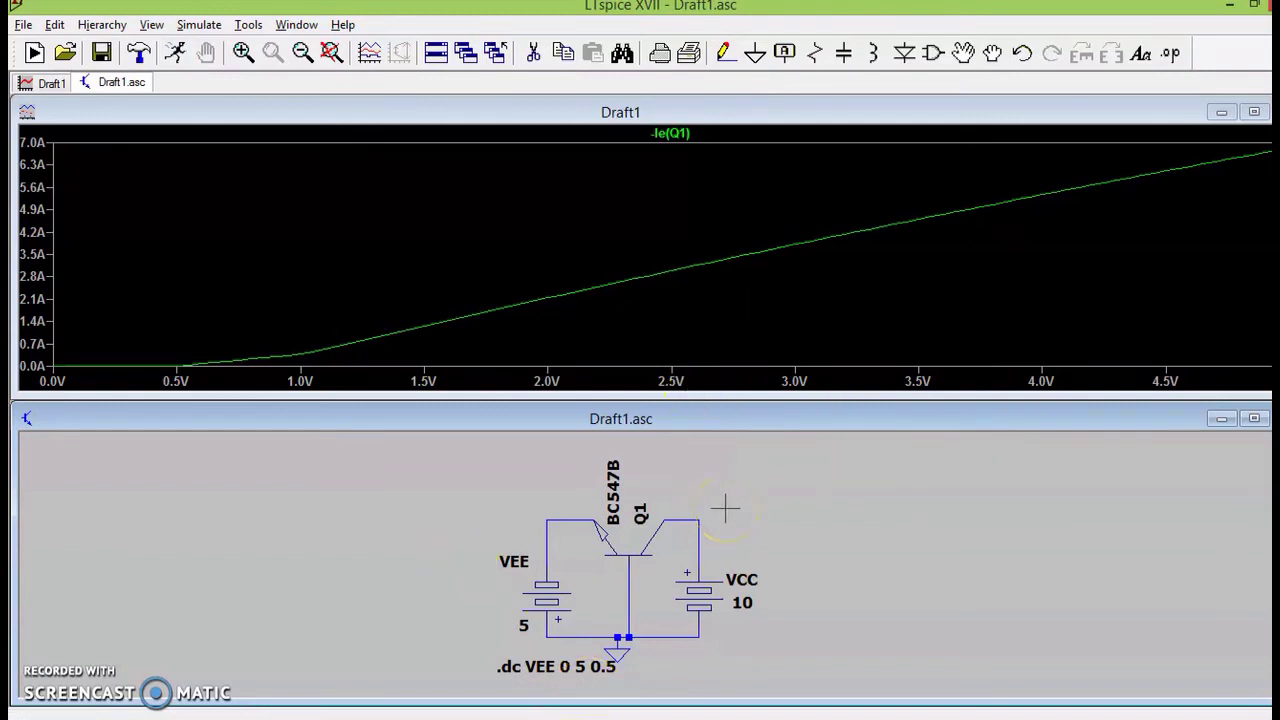
- Change the DC sweep directive to .dc VCC 0 5 0.5 and rerun the simulation
right_click(541, 668)
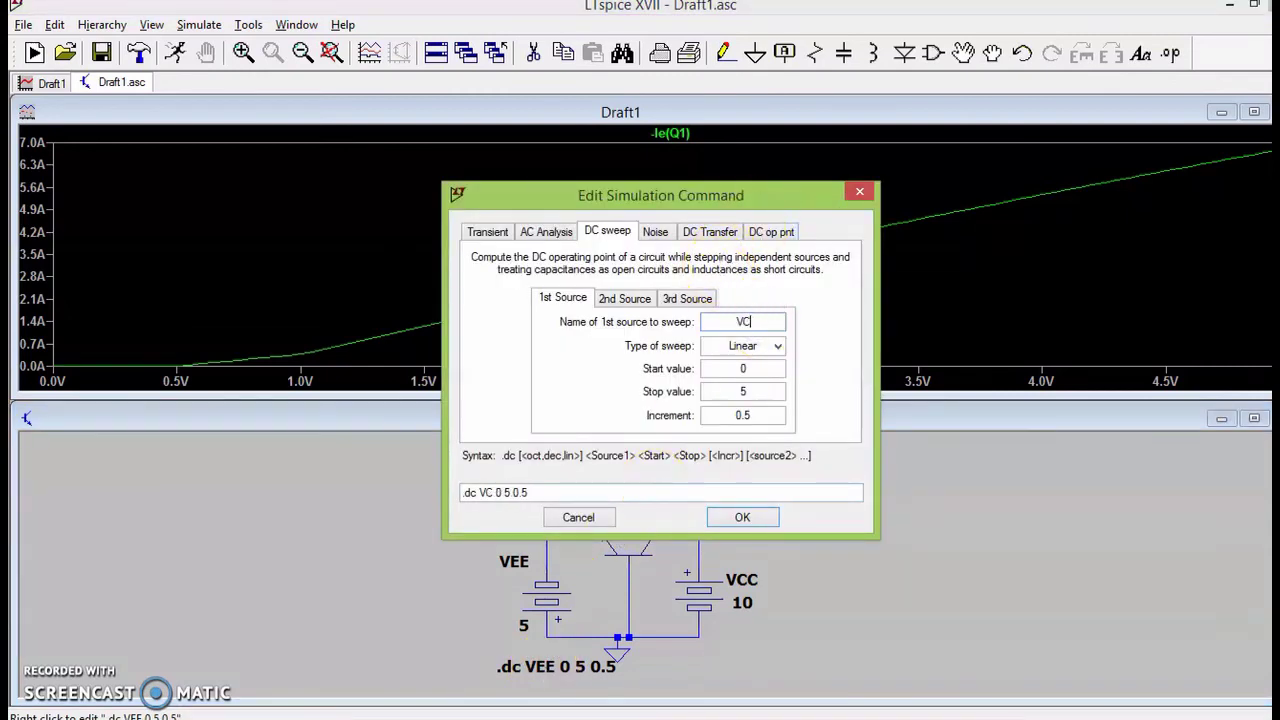
left_click(742, 517)
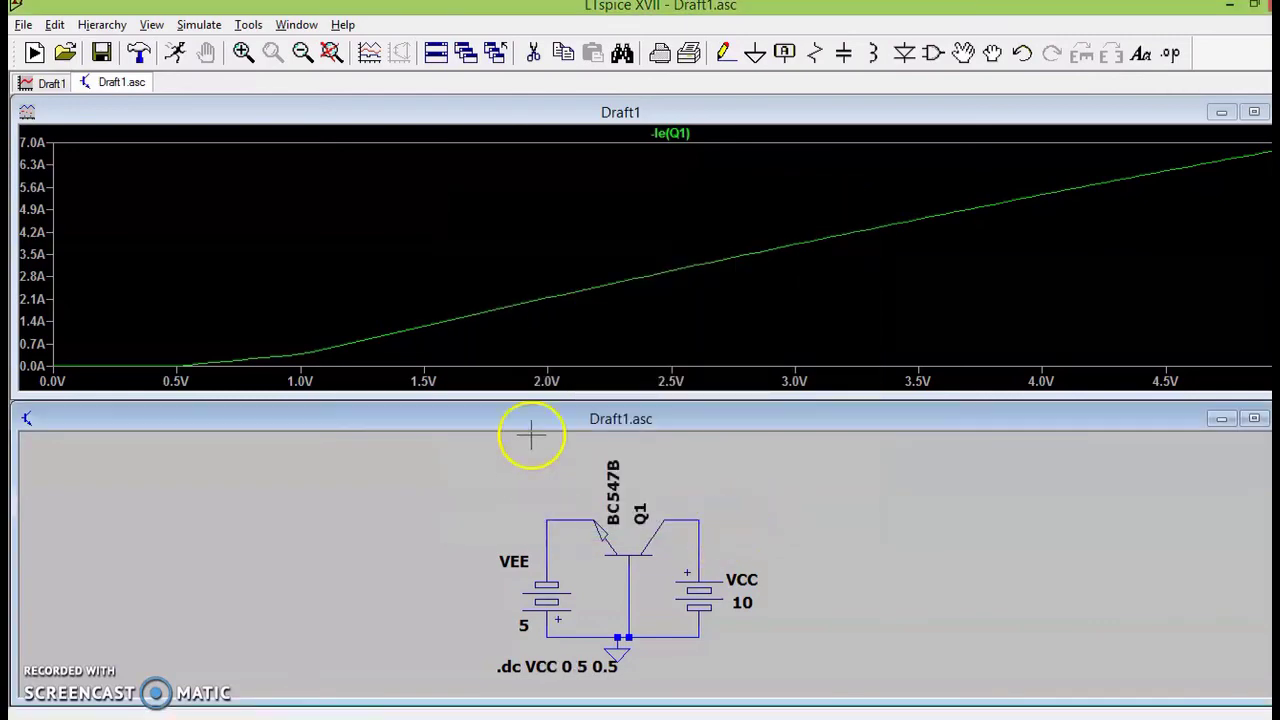
left_click(173, 53)
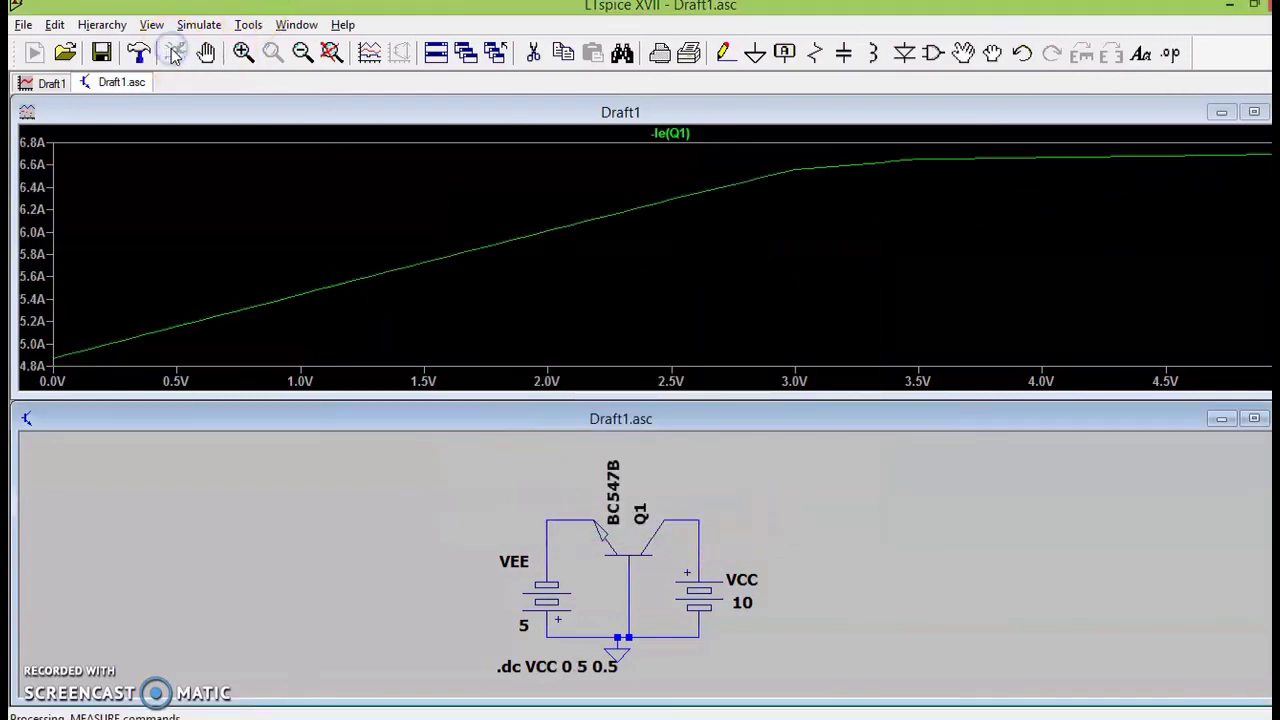
- View the -Ie(Q1) trace expression, then select that trace for removal
right_click(672, 135)
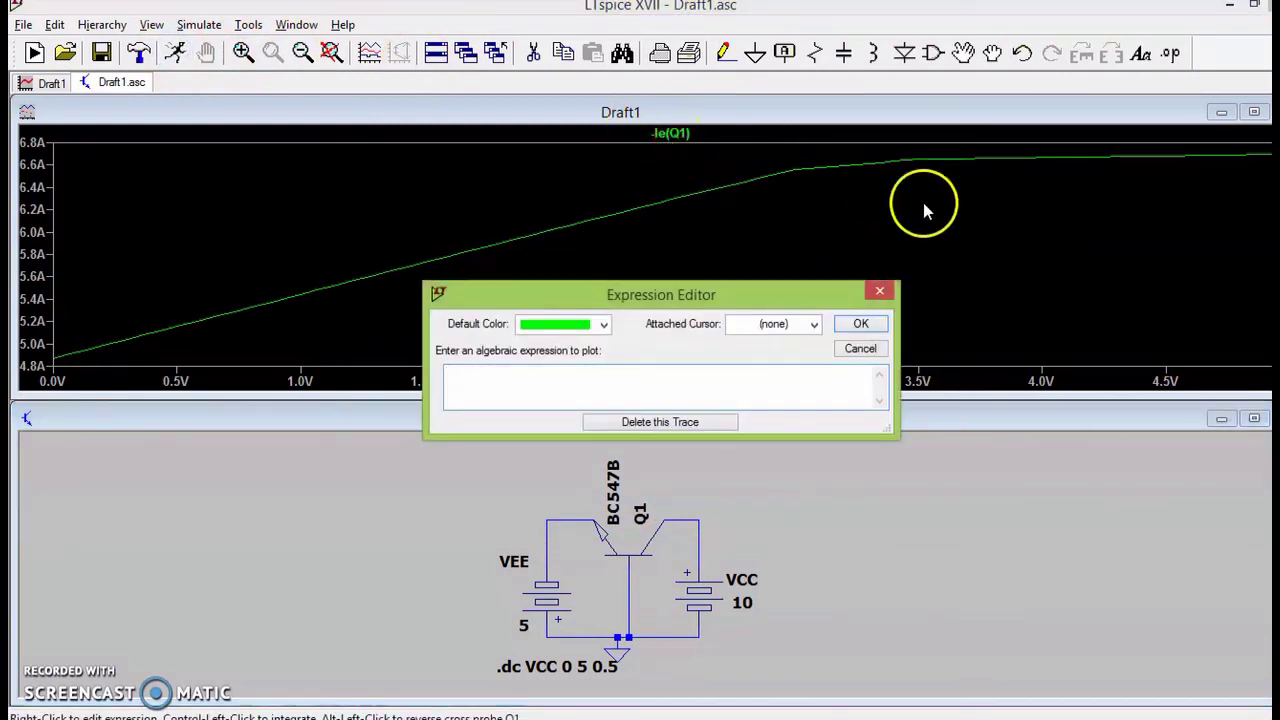
left_click(861, 326)
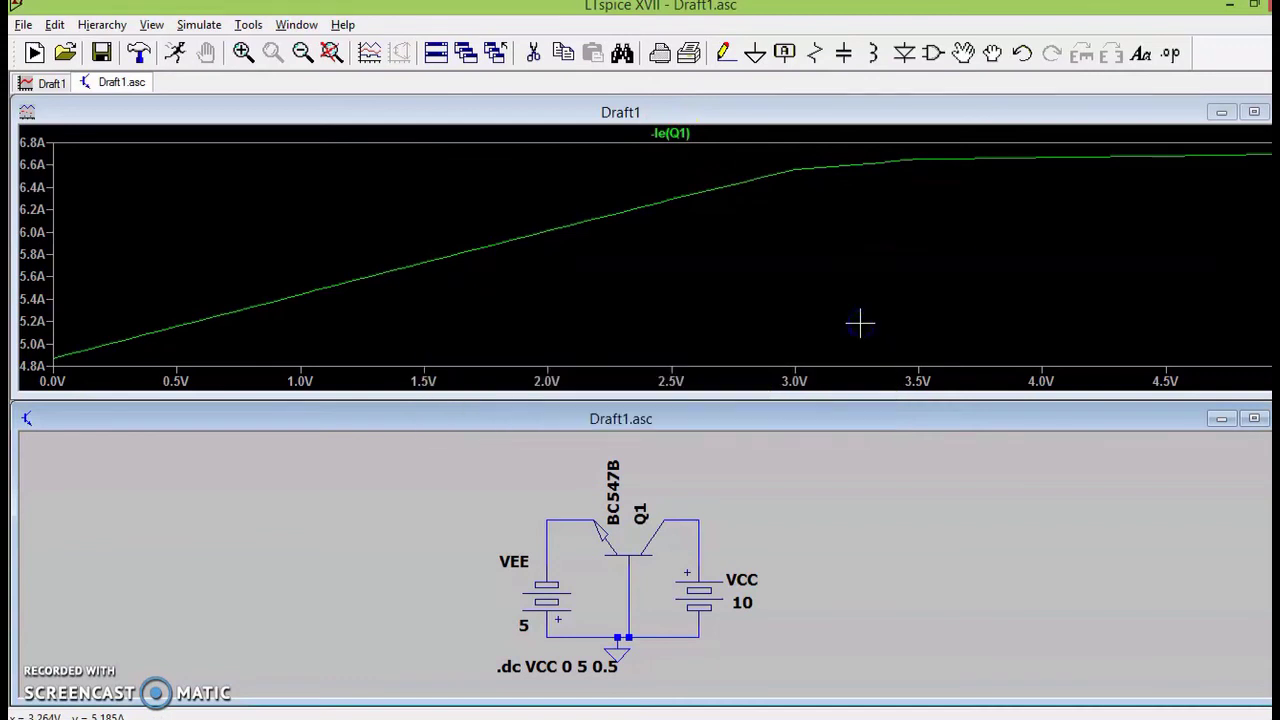
left_click(670, 133)
- Delete the -Ie(Q1) trace and probe Q1's collector to plot Ic(Q1) against the VCC sweep
key("Delete")
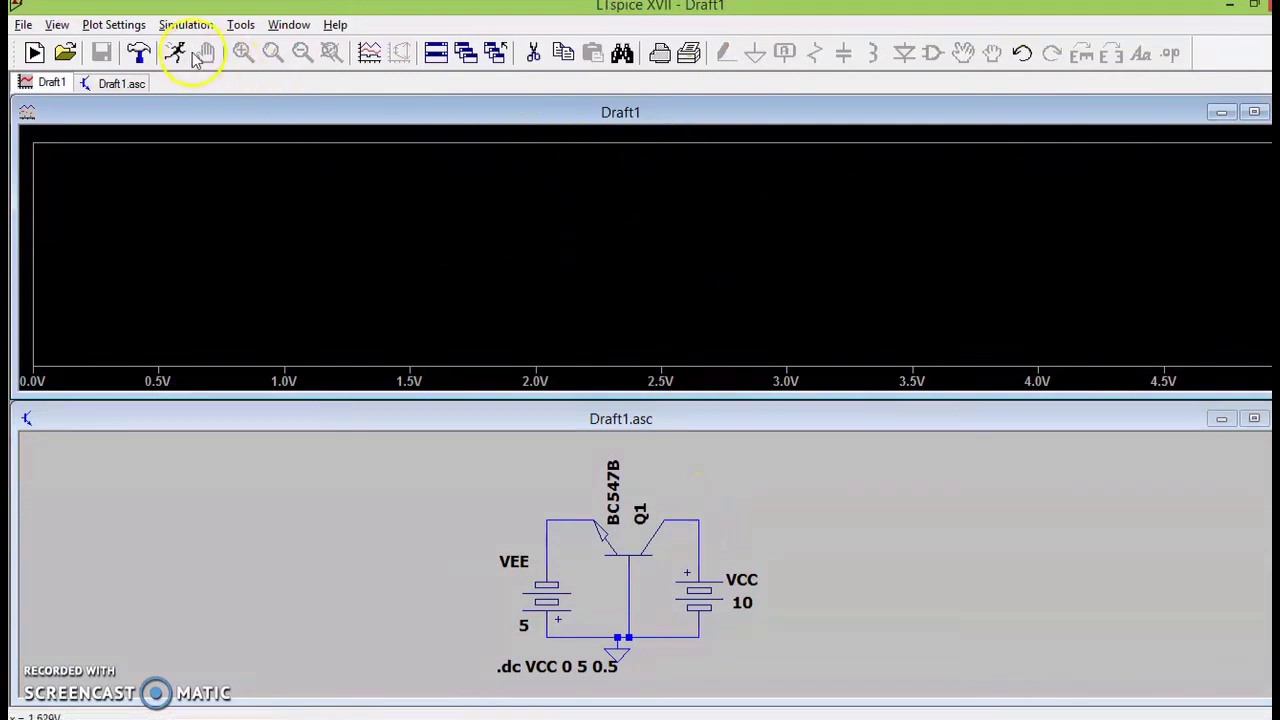
left_click(555, 473)
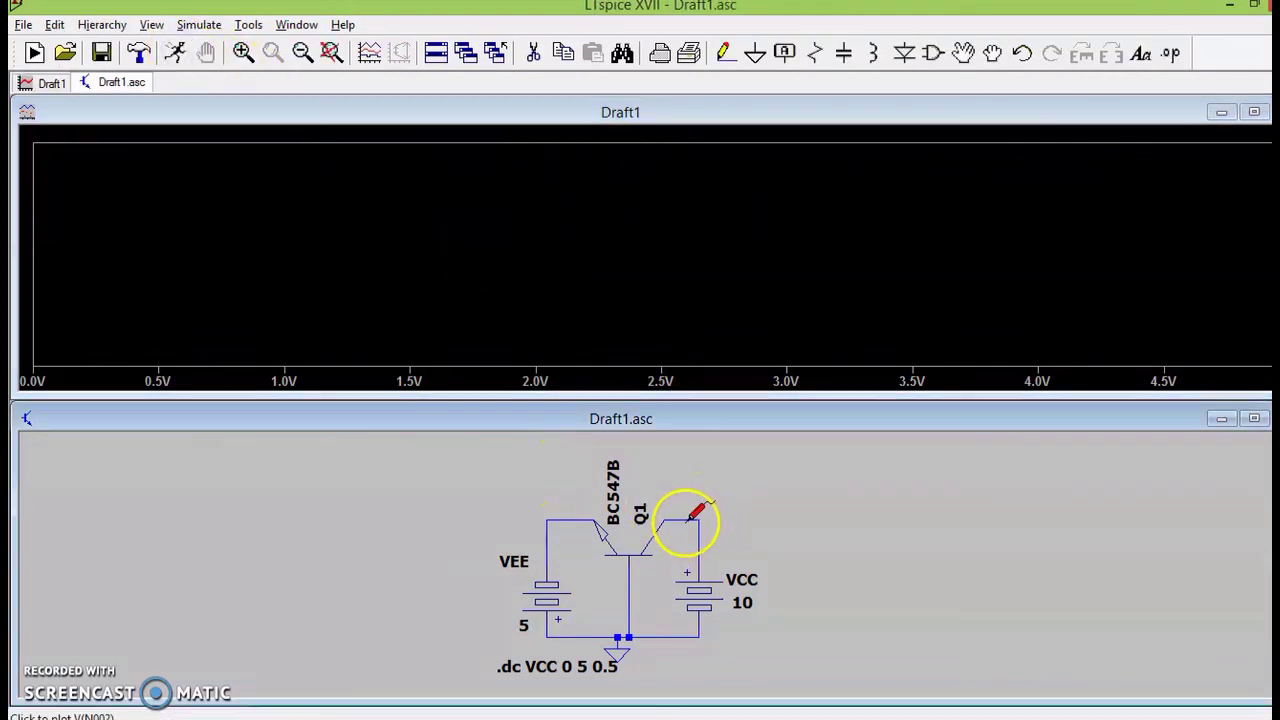
left_click(670, 518)
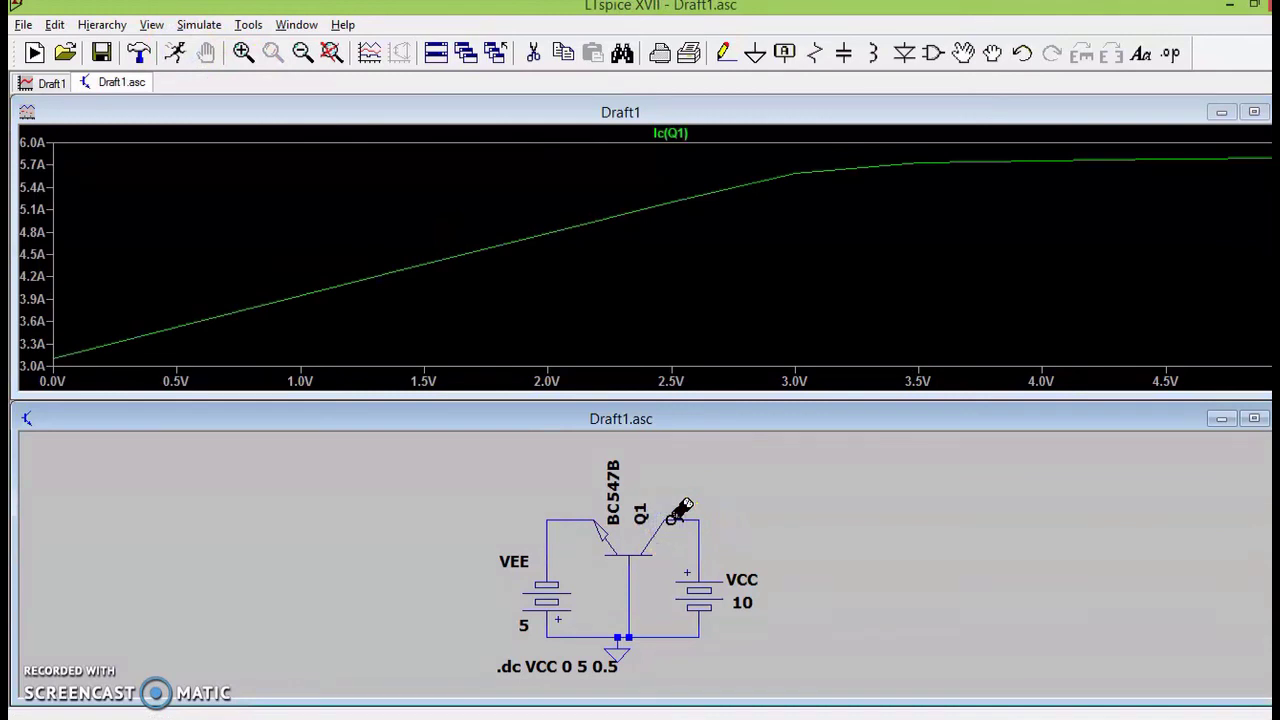
left_click(934, 450)
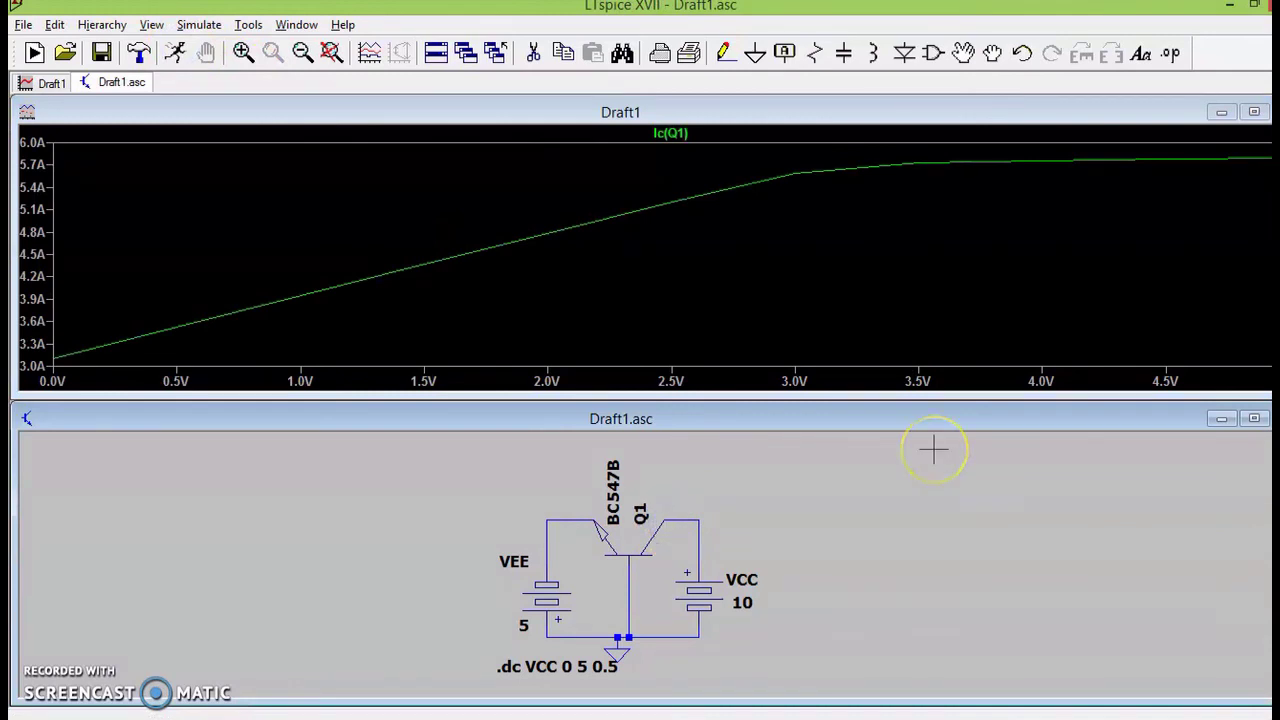